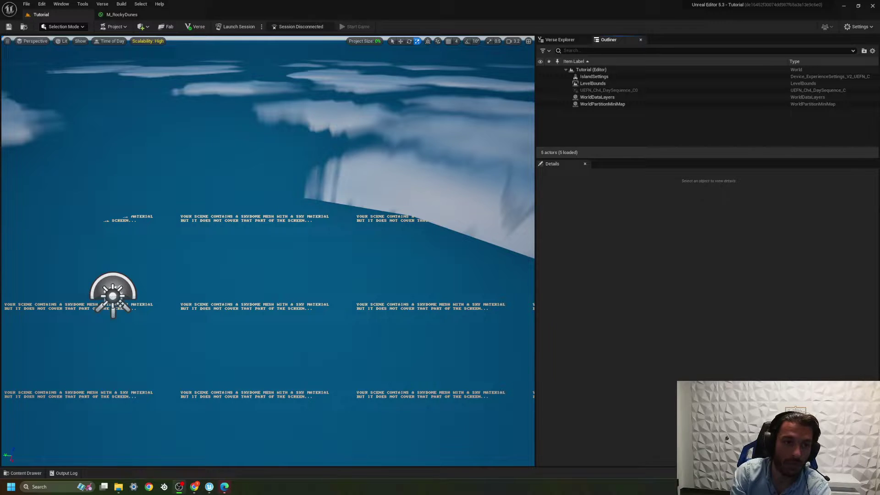
Close the M_RockyDunes material editor tab
{"action": "left_click", "coordinate": [161, 15]}
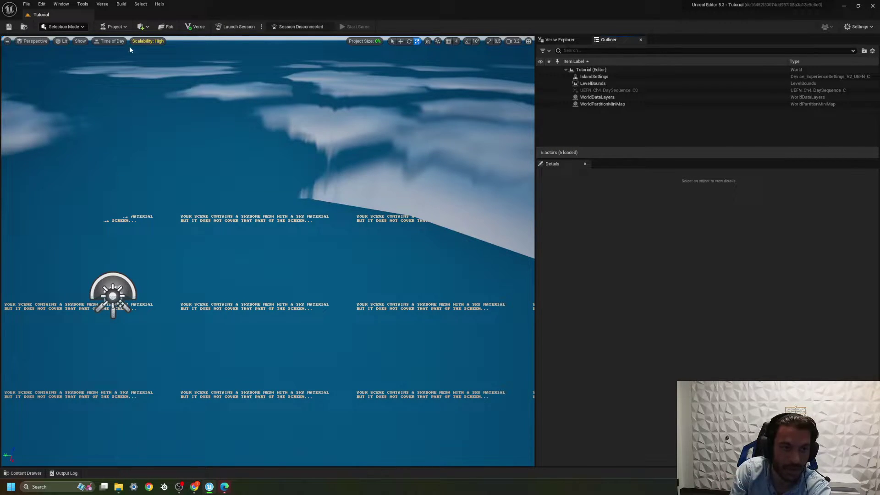
Place a Shapes cube in the level and Alt-drag a duplicate beside it
{"action": "left_click", "coordinate": [141, 27]}
{"action": "mouse_move", "coordinate": [172, 73]}
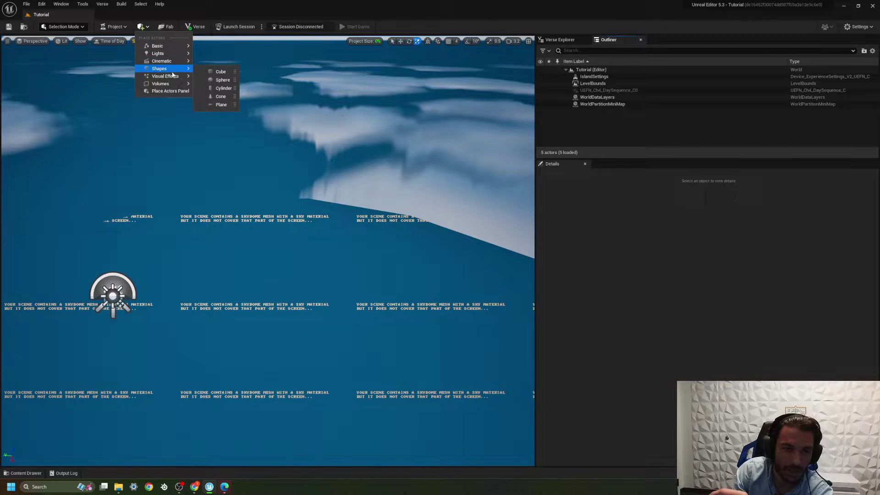
{"action": "left_click", "coordinate": [219, 71]}
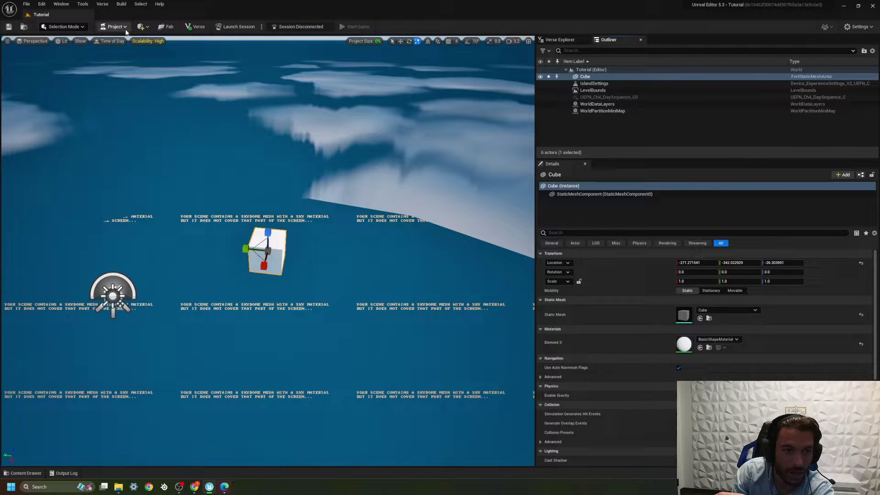
{"action": "left_click", "coordinate": [196, 134]}
{"action": "left_click", "coordinate": [282, 247]}
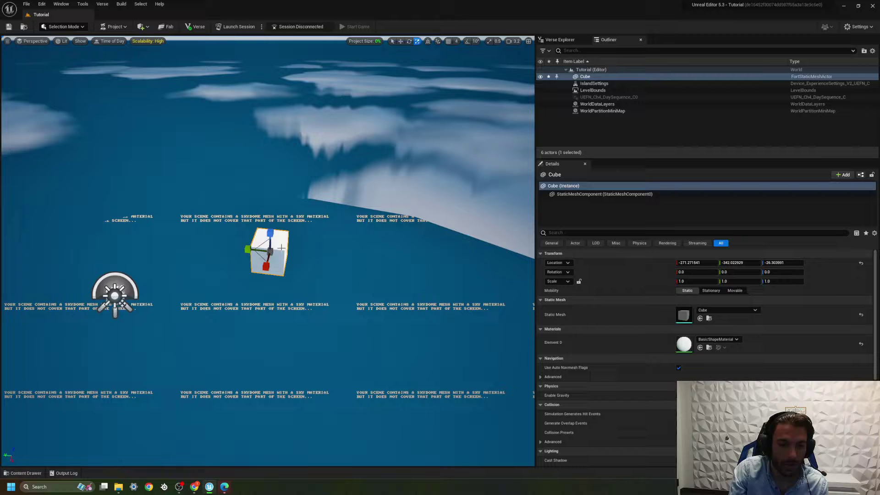
{"action": "key", "text": "w"}
{"action": "left_click_drag", "start_coordinate": [248, 249], "coordinate": [140, 236], "text": "alt"}
{"action": "right_click_drag", "start_coordinate": [222, 187], "coordinate": [196, 344]}
Apply the M_Tutorial wood material to both cubes from the Content Drawer
{"action": "key", "text": "ctrl+space"}
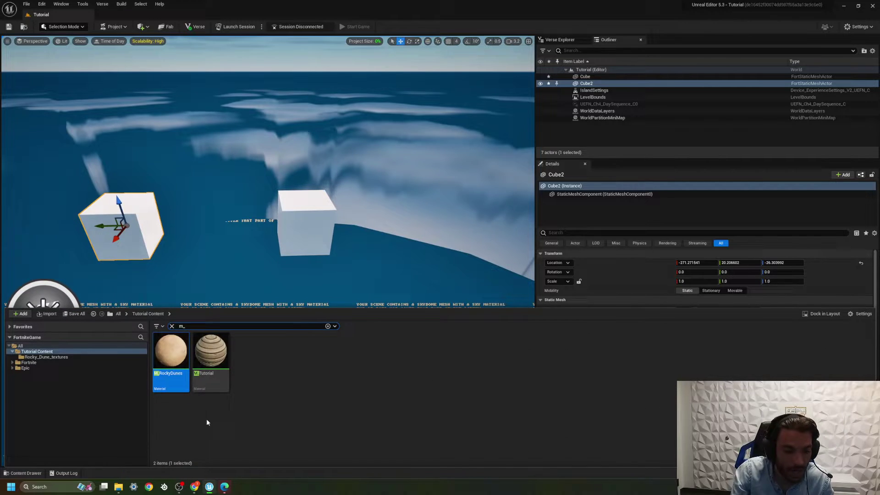
{"action": "left_click", "coordinate": [206, 422]}
{"action": "left_click", "coordinate": [211, 360]}
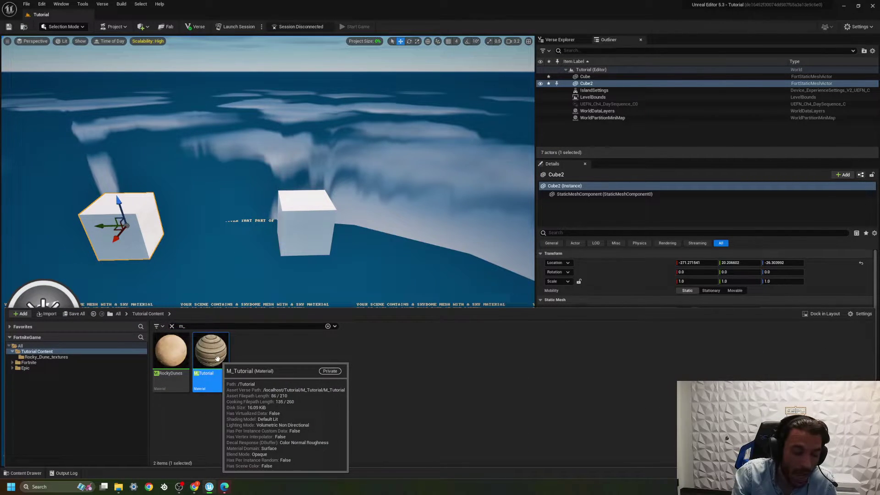
{"action": "left_click_drag", "start_coordinate": [217, 359], "coordinate": [135, 238]}
{"action": "key", "text": "ctrl+space"}
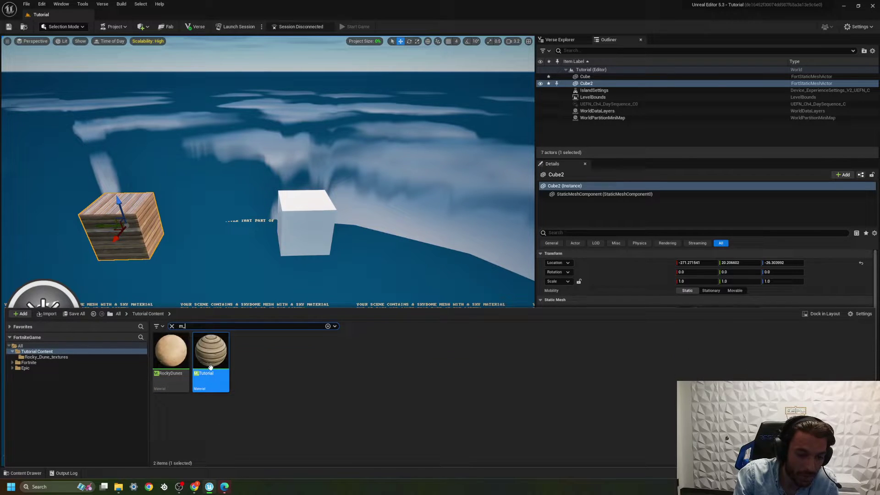
{"action": "left_click_drag", "start_coordinate": [210, 367], "coordinate": [304, 229]}
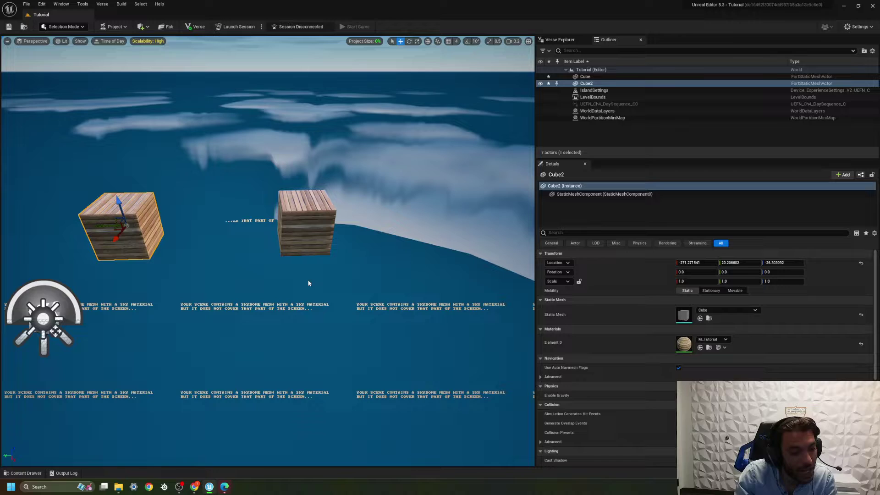
Fly the view around to inspect both wooden cubes
{"action": "right_click_drag", "start_coordinate": [308, 282], "coordinate": [308, 281]}
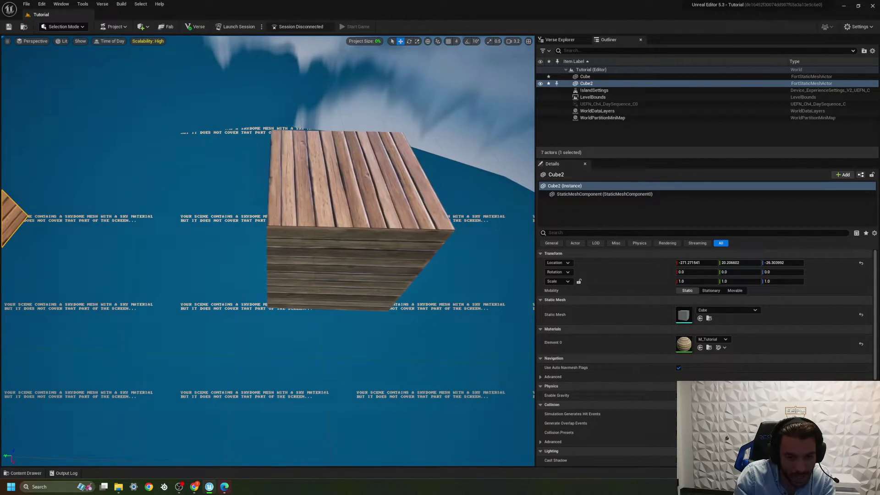
{"action": "right_click_drag", "start_coordinate": [314, 242], "coordinate": [315, 242]}
{"action": "left_click", "coordinate": [315, 231]}
{"action": "scroll", "coordinate": [316, 238], "scroll_direction": "down", "scroll_amount": 5}
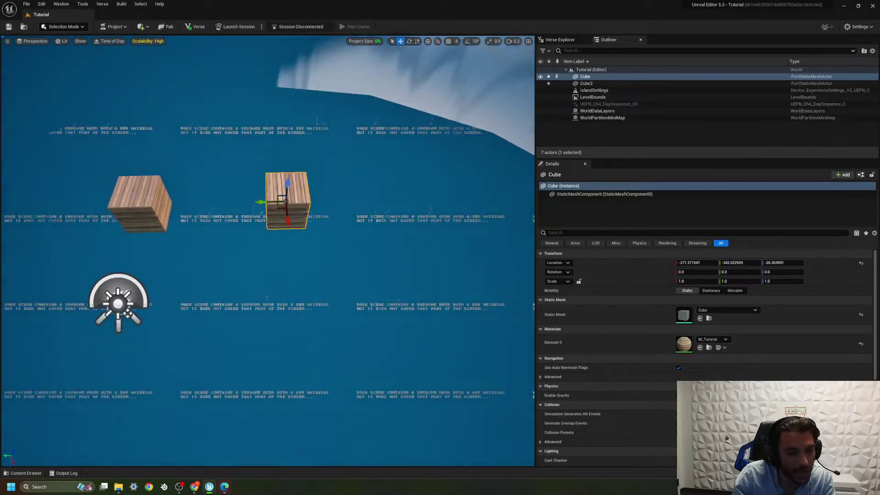
{"action": "right_click_drag", "start_coordinate": [285, 202], "coordinate": [285, 201]}
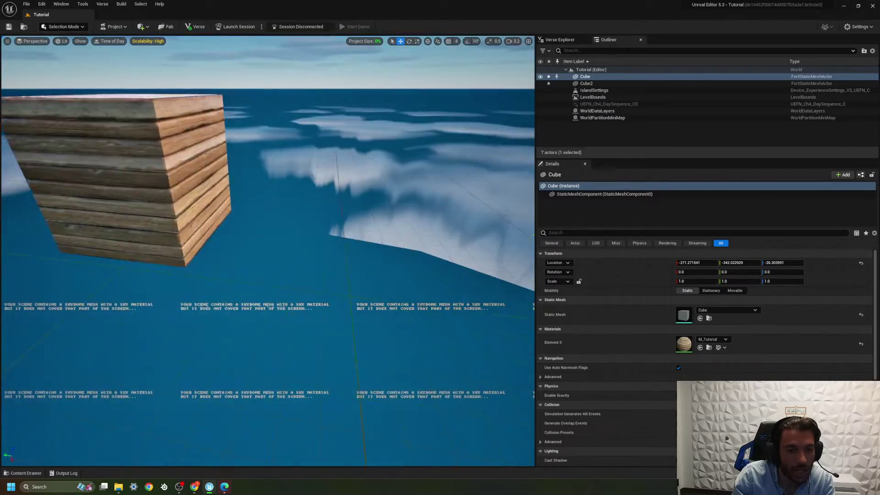
{"action": "right_click_drag", "start_coordinate": [216, 260], "coordinate": [215, 260]}
{"action": "key", "text": "ctrl+space"}
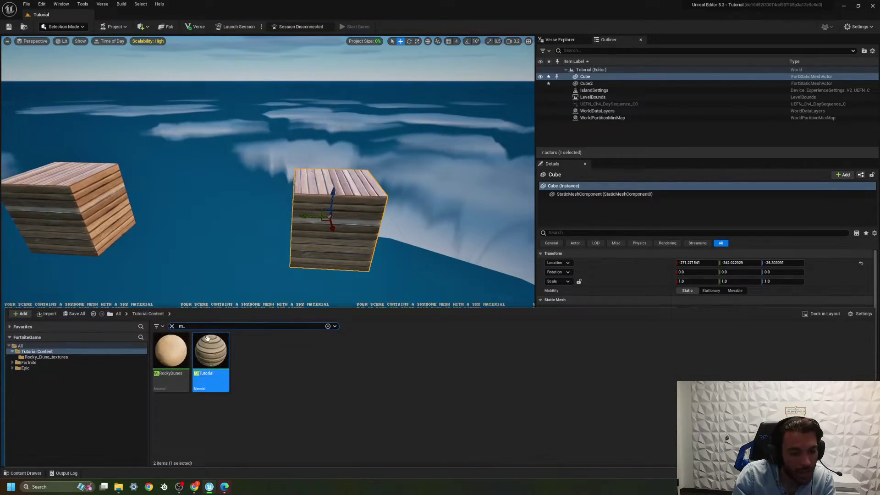
Open M_Tutorial, change the 0.2 Metallic constant to 1, and save the material
{"action": "double_click", "coordinate": [208, 348]}
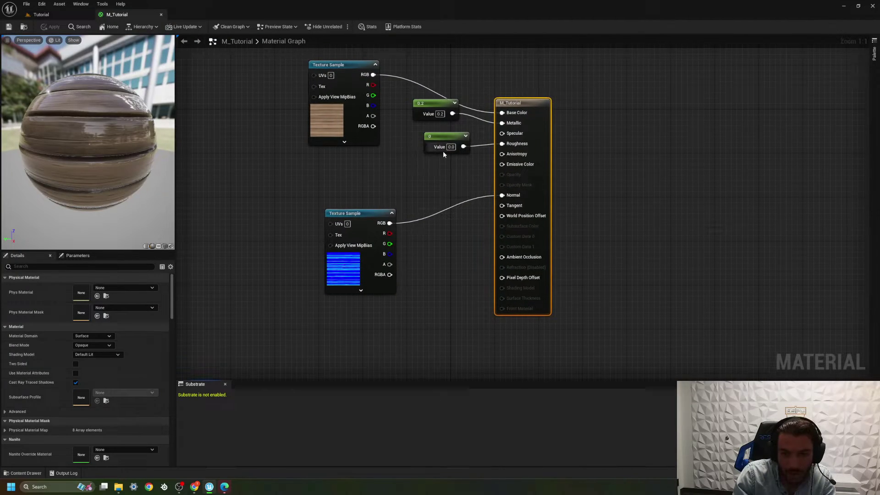
{"action": "left_click", "coordinate": [439, 115]}
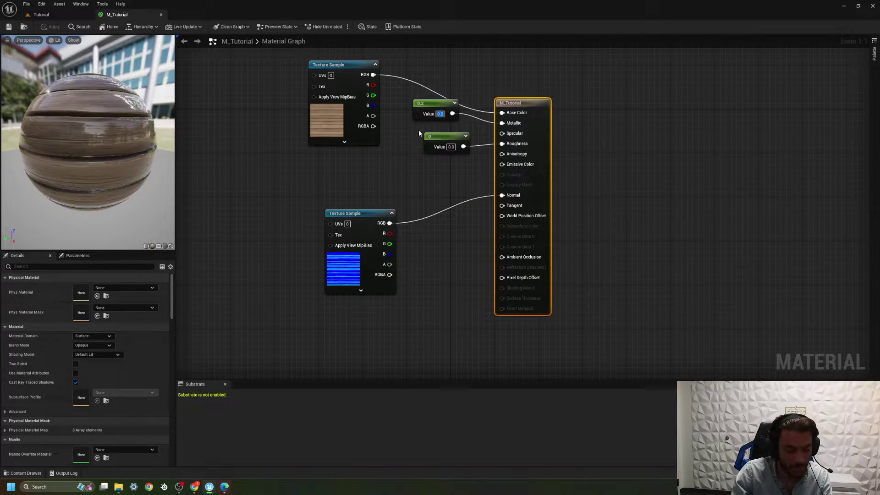
{"action": "type", "text": "1"}
{"action": "key", "text": "Return"}
{"action": "left_click", "coordinate": [380, 176]}
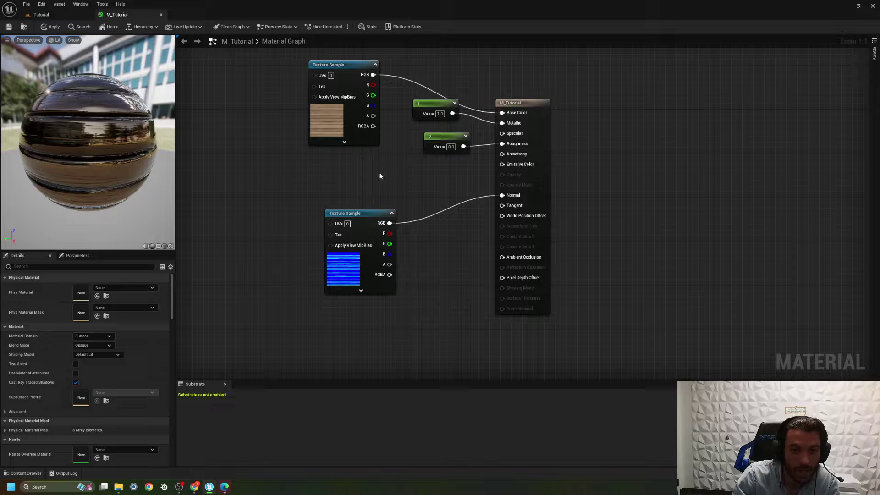
{"action": "left_click", "coordinate": [9, 27]}
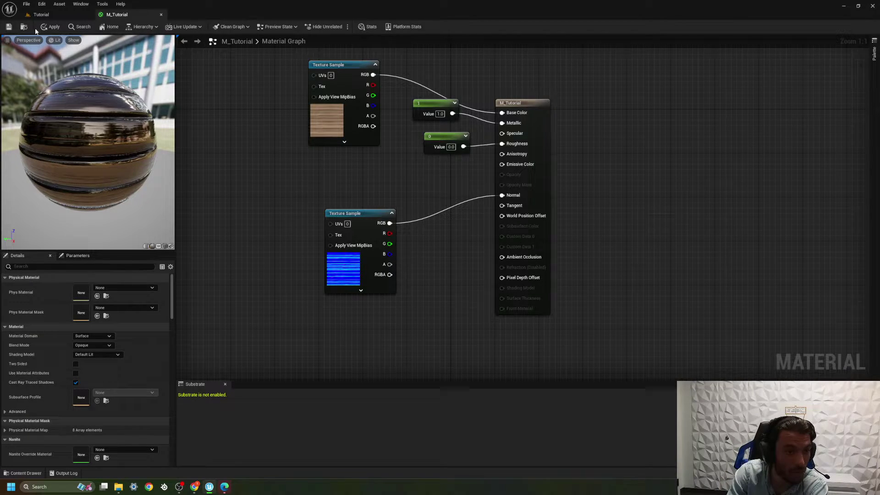
{"action": "left_click", "coordinate": [8, 26]}
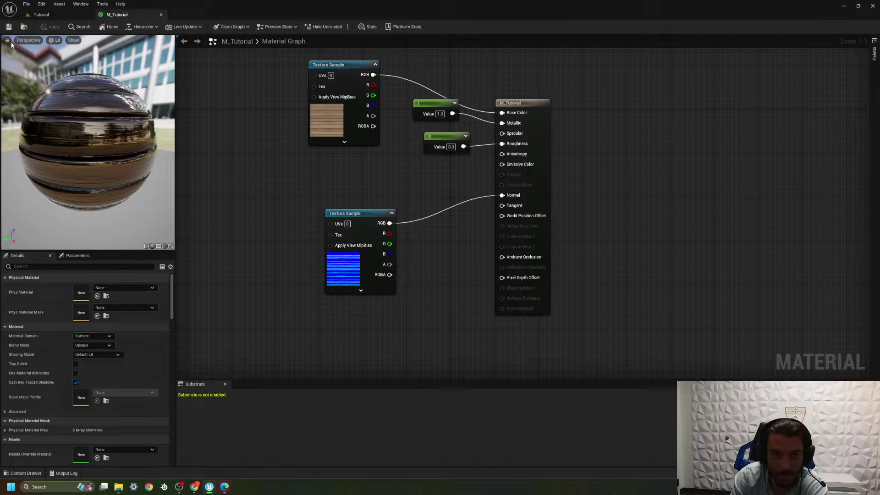
Return to the Tutorial level and orbit around the now metallic cubes
{"action": "left_click", "coordinate": [41, 15]}
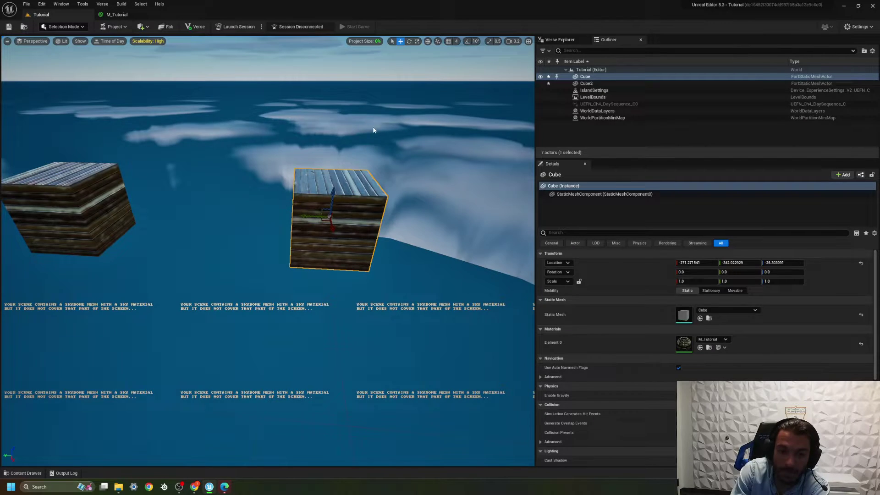
{"action": "right_click_drag", "start_coordinate": [128, 247], "coordinate": [134, 268]}
{"action": "right_click_drag", "start_coordinate": [64, 249], "coordinate": [4, 295]}
Clear the 'm_' search filter in the Content Drawer to list all six assets
{"action": "key", "text": "ctrl+space"}
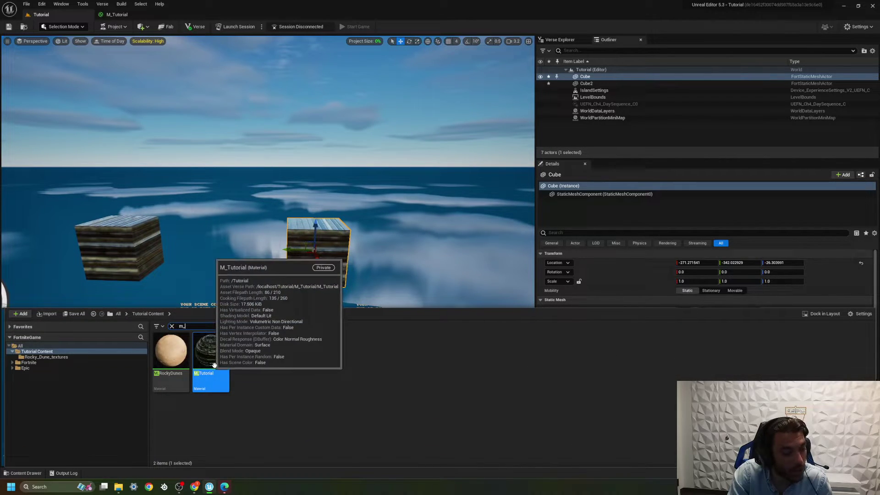
{"action": "left_click", "coordinate": [367, 375]}
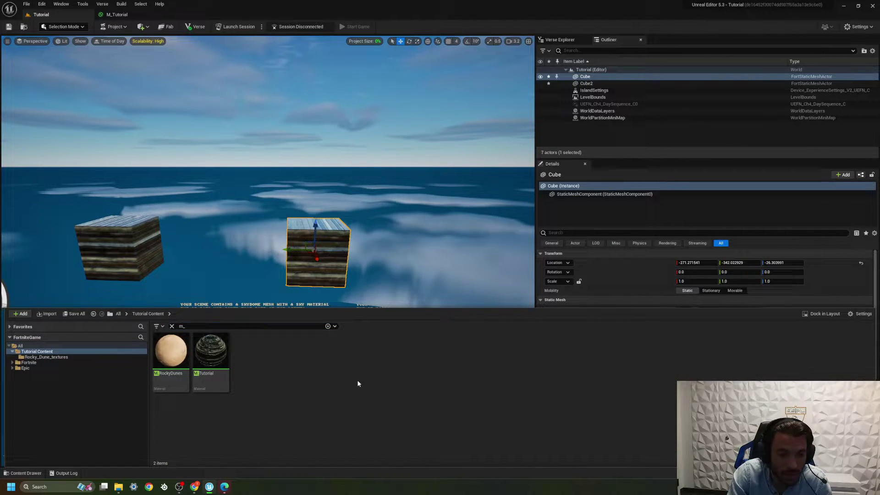
{"action": "left_click", "coordinate": [185, 326]}
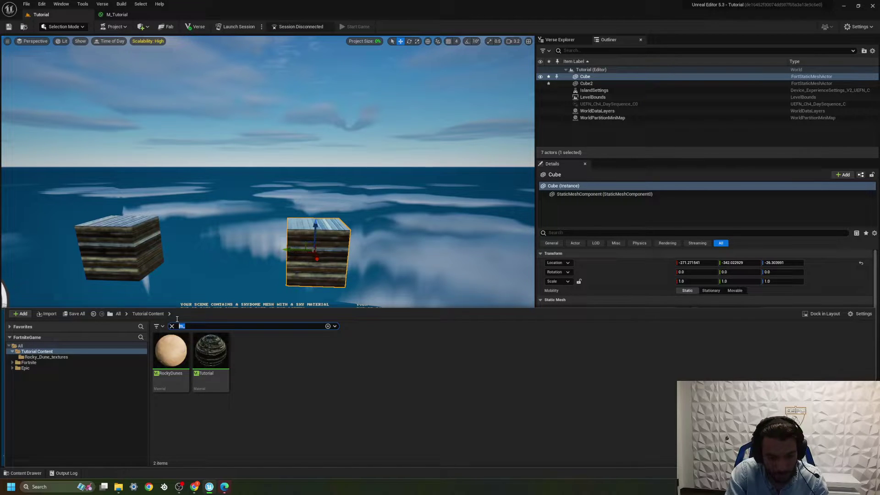
{"action": "key", "text": "BackSpace"}
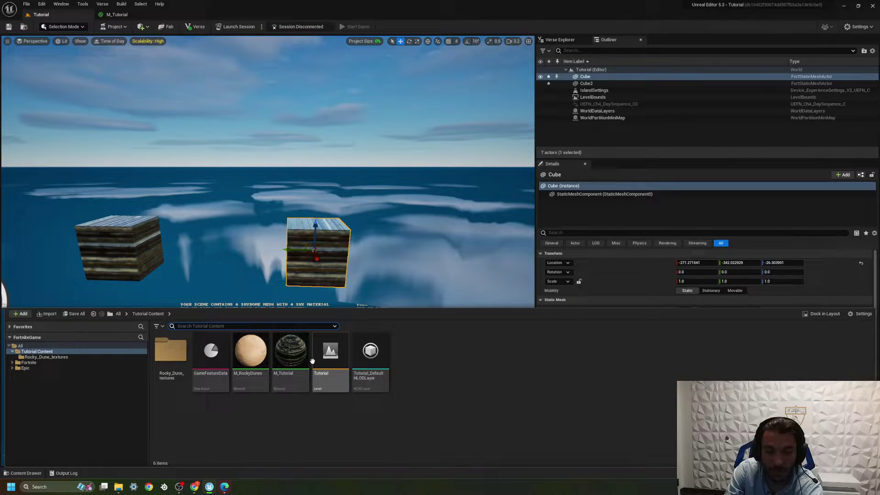
Open M_Tutorial and change the Metallic constant from 1.0 back to 0.2
{"action": "double_click", "coordinate": [290, 352]}
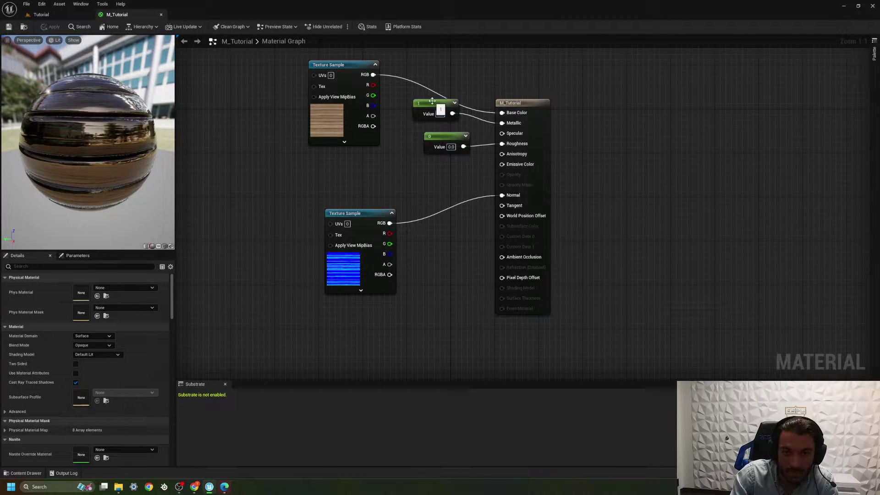
{"action": "left_click_drag", "start_coordinate": [433, 102], "coordinate": [400, 169]}
{"action": "left_click", "coordinate": [447, 194]}
{"action": "key", "text": "BackSpace"}
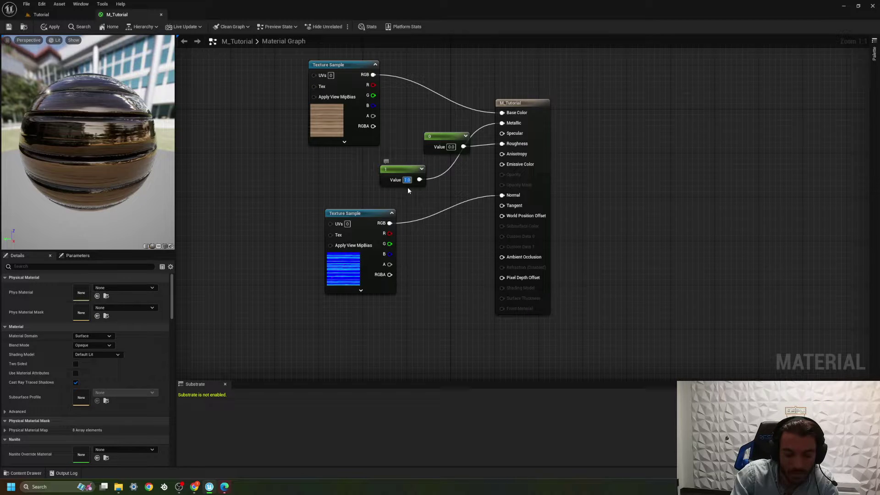
{"action": "type", "text": "0.2"}
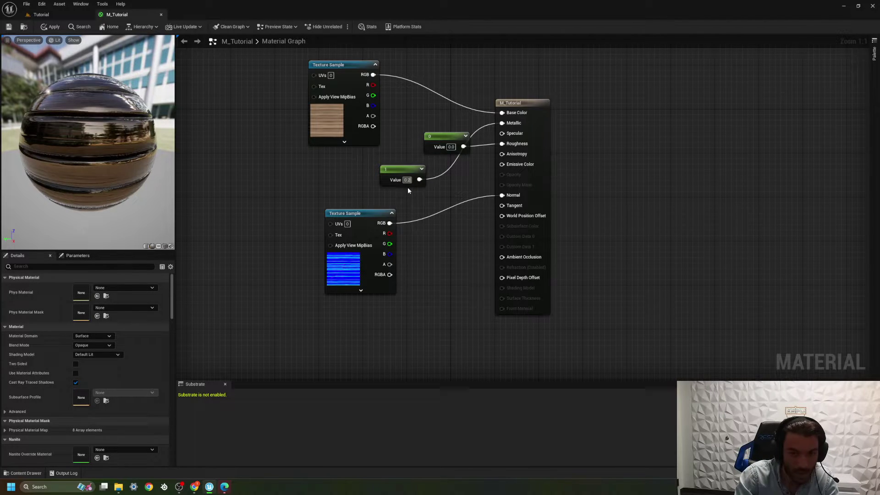
{"action": "key", "text": "Return"}
{"action": "left_click_drag", "start_coordinate": [405, 172], "coordinate": [438, 149]}
{"action": "left_click", "coordinate": [423, 119]}
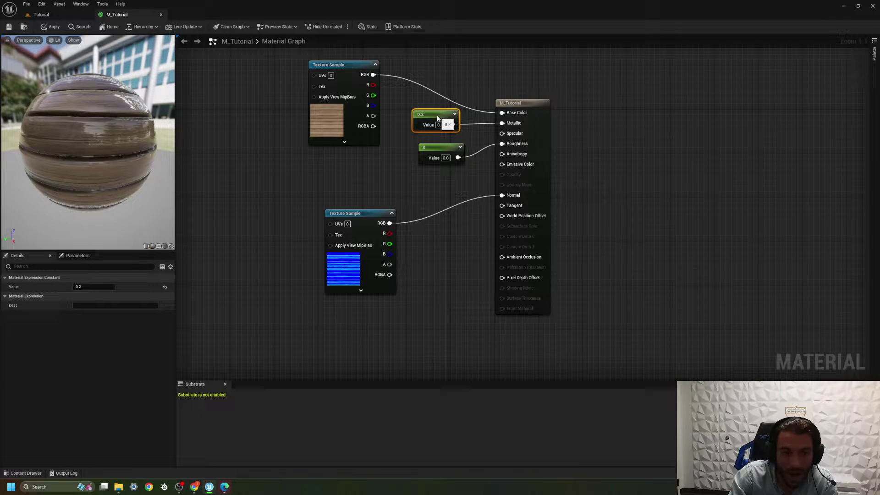
{"action": "left_click", "coordinate": [403, 136]}
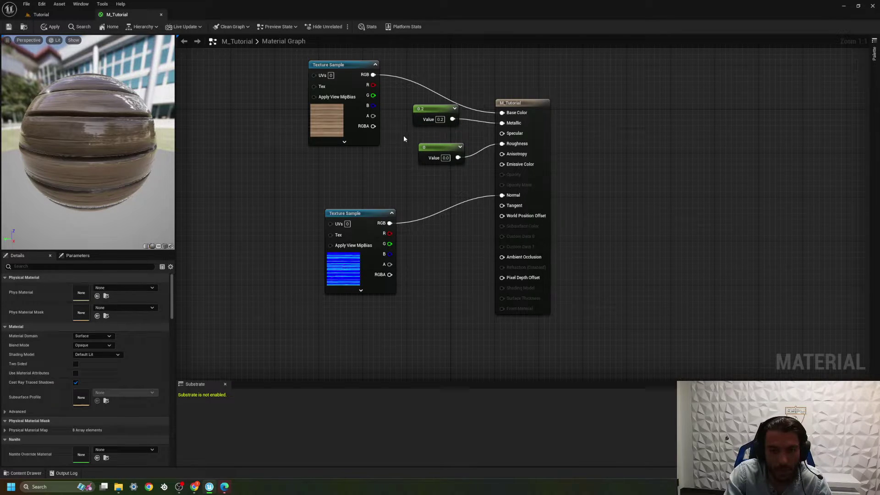
{"action": "left_click", "coordinate": [431, 111]}
Convert the 0.2 constant into a scalar parameter named Metallic
{"action": "right_click", "coordinate": [432, 110]}
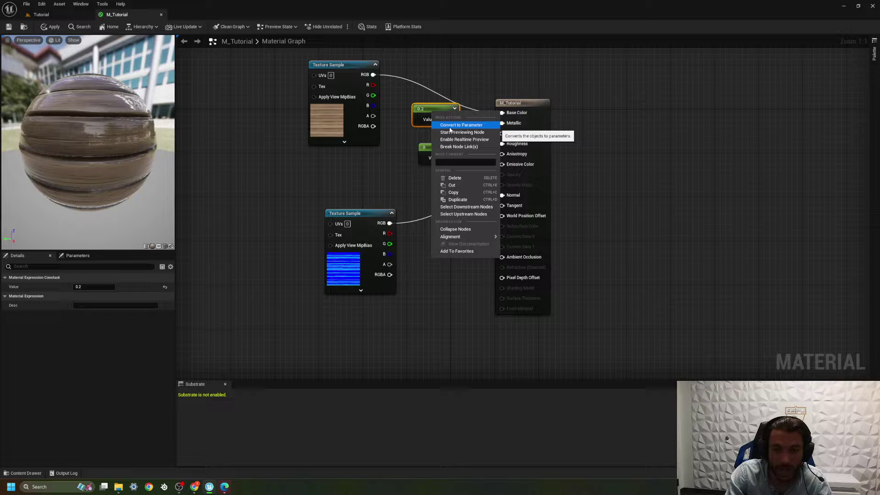
{"action": "left_click", "coordinate": [449, 127]}
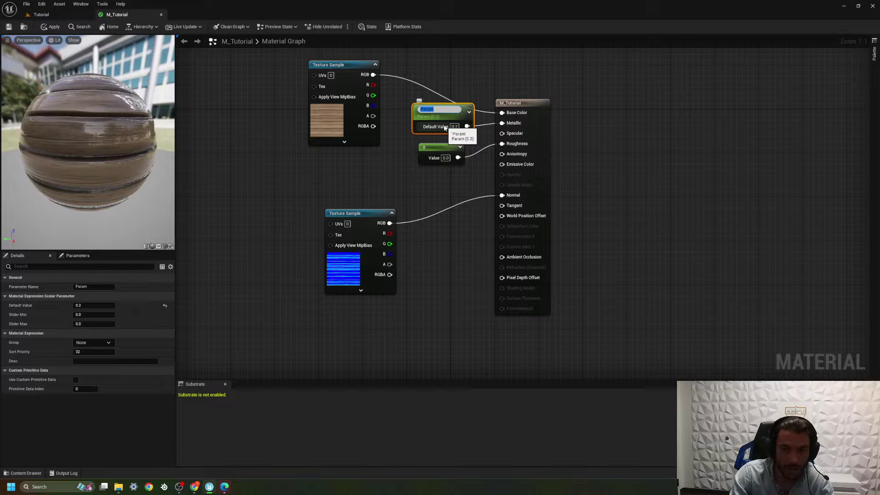
{"action": "type", "text": "Metallic"}
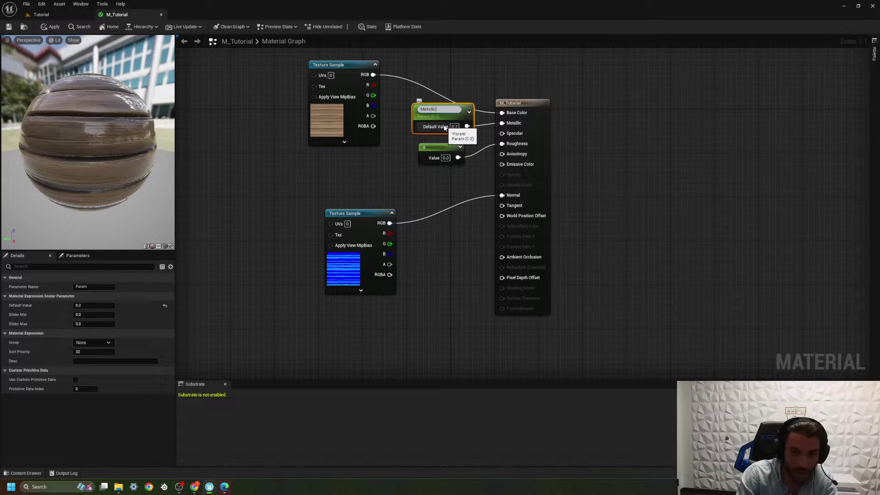
{"action": "key", "text": "Return"}
{"action": "mouse_move", "coordinate": [443, 113]}
{"action": "left_mouse_down"}
{"action": "mouse_move", "coordinate": [423, 114]}
{"action": "mouse_move", "coordinate": [440, 108]}
{"action": "left_mouse_up"}
Convert the 0 constant into a parameter named Roughness and tidy both nodes
{"action": "right_click", "coordinate": [436, 151]}
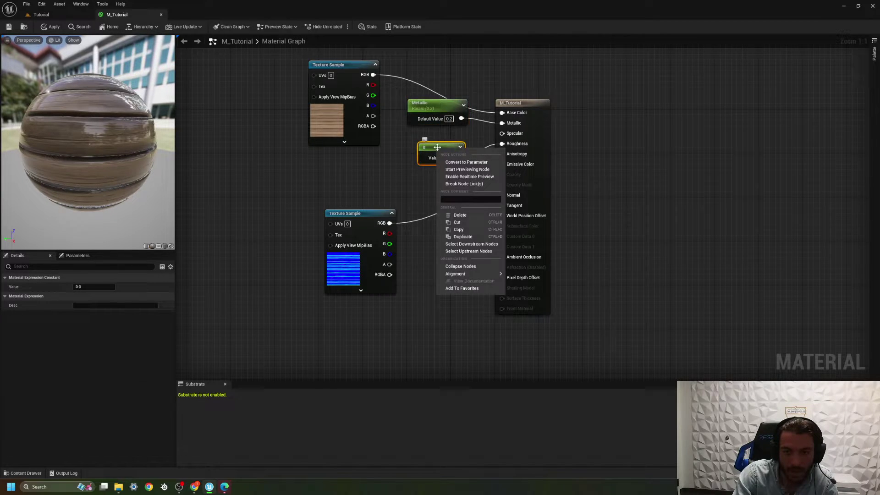
{"action": "left_click", "coordinate": [466, 162]}
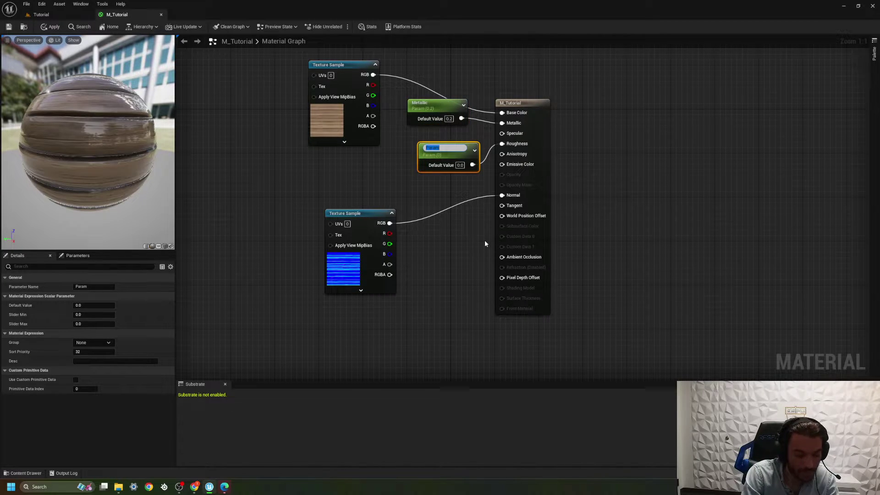
{"action": "type", "text": "Roughness"}
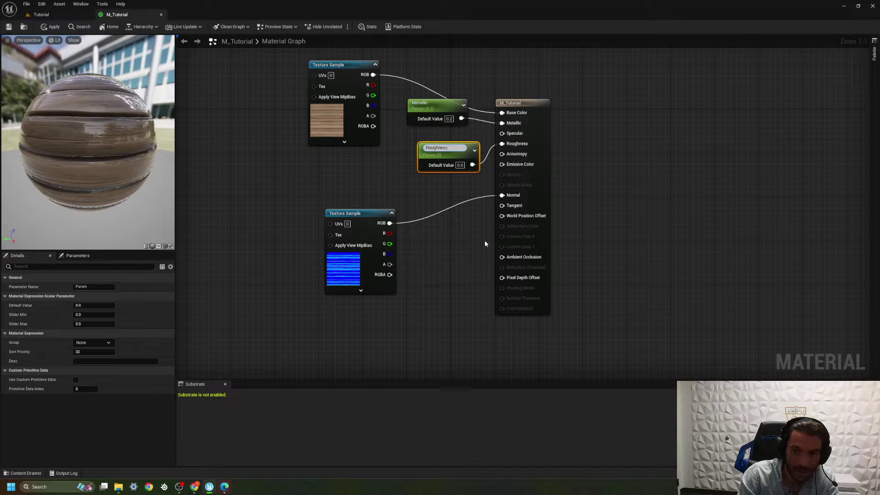
{"action": "key", "text": "Return"}
{"action": "scroll", "coordinate": [485, 244], "scroll_direction": "down", "scroll_amount": 1}
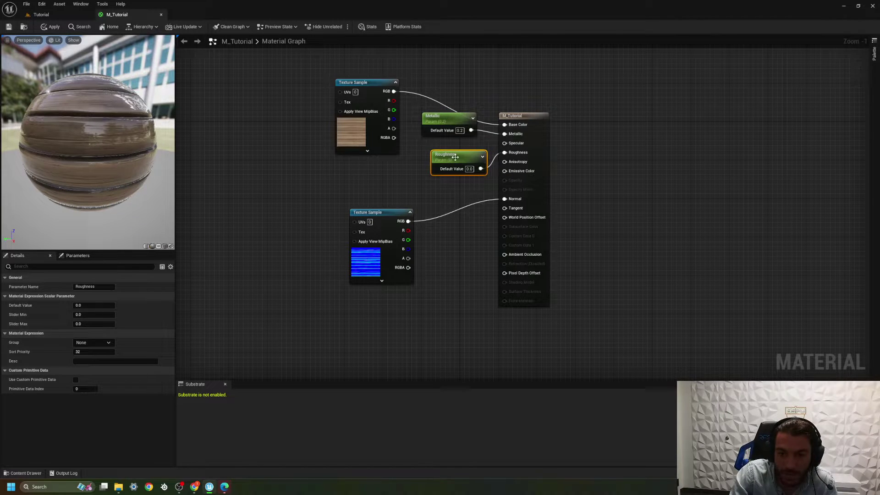
{"action": "mouse_move", "coordinate": [454, 159]}
{"action": "left_mouse_down"}
{"action": "mouse_move", "coordinate": [449, 150]}
{"action": "mouse_move", "coordinate": [448, 160]}
{"action": "left_mouse_up"}
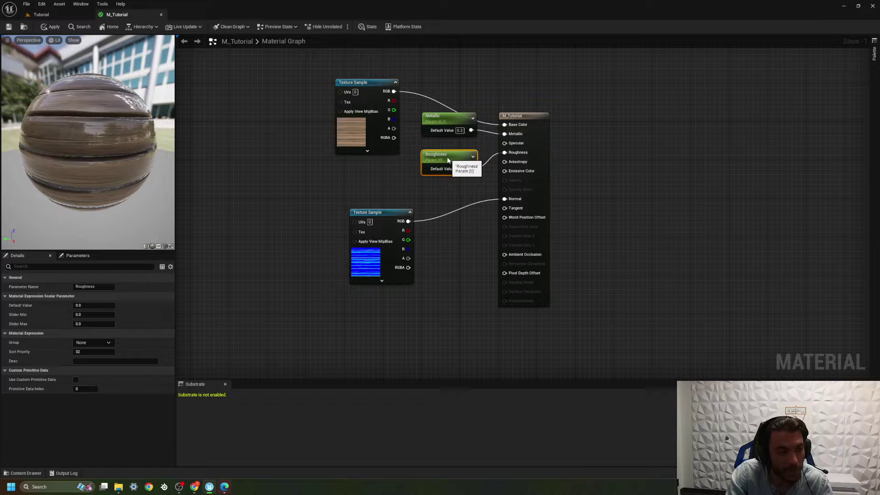
{"action": "left_click_drag", "start_coordinate": [449, 119], "coordinate": [448, 124]}
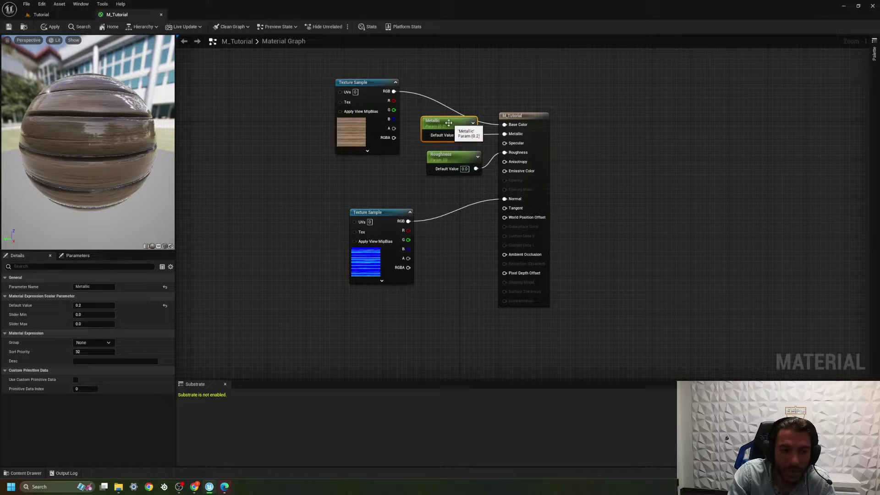
Save M_Tutorial and return to the Tutorial level's content browser
{"action": "left_click", "coordinate": [8, 27]}
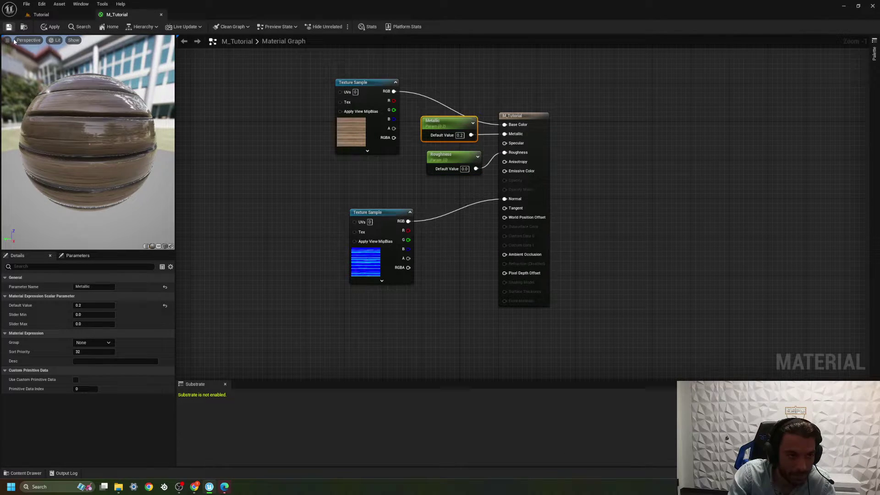
{"action": "left_click", "coordinate": [42, 14]}
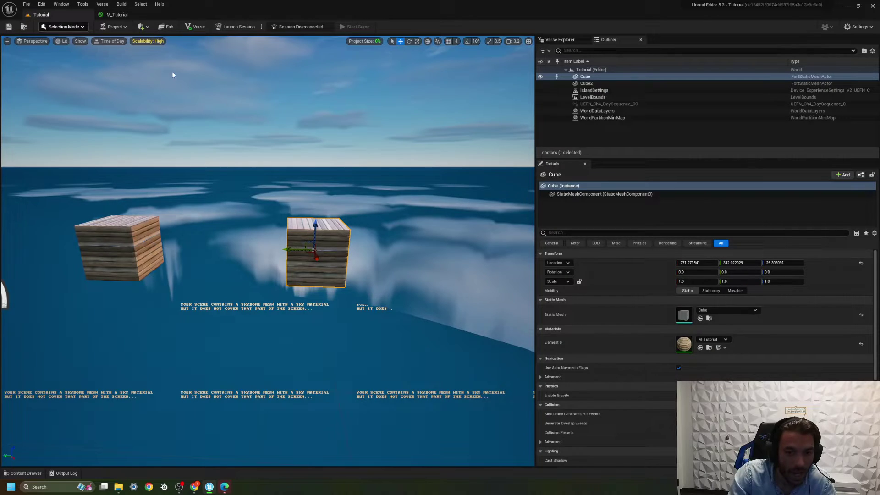
{"action": "key", "text": "ctrl+space"}
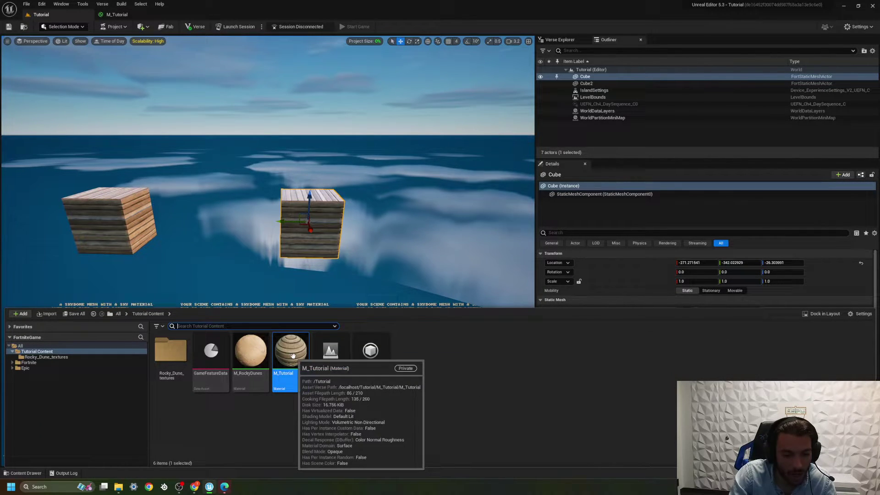
Create a new folder named Materials in Tutorial Content
{"action": "right_click", "coordinate": [440, 365]}
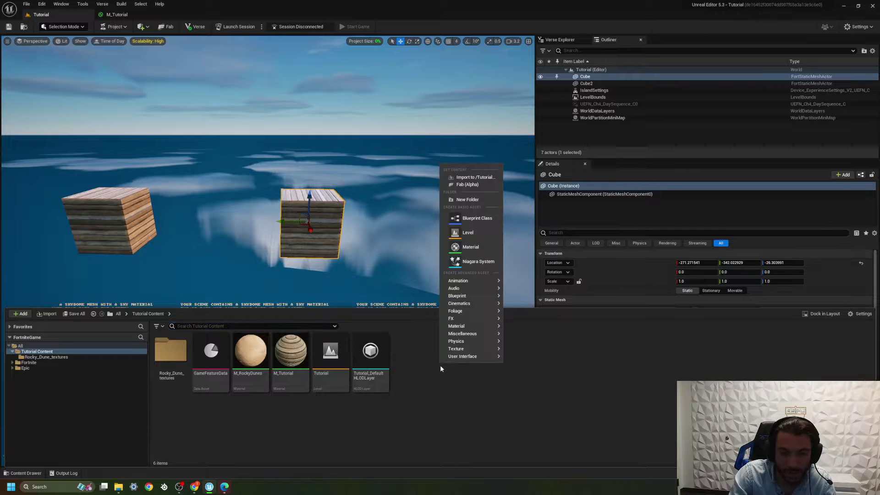
{"action": "left_click", "coordinate": [487, 202]}
{"action": "type", "text": "Mater"}
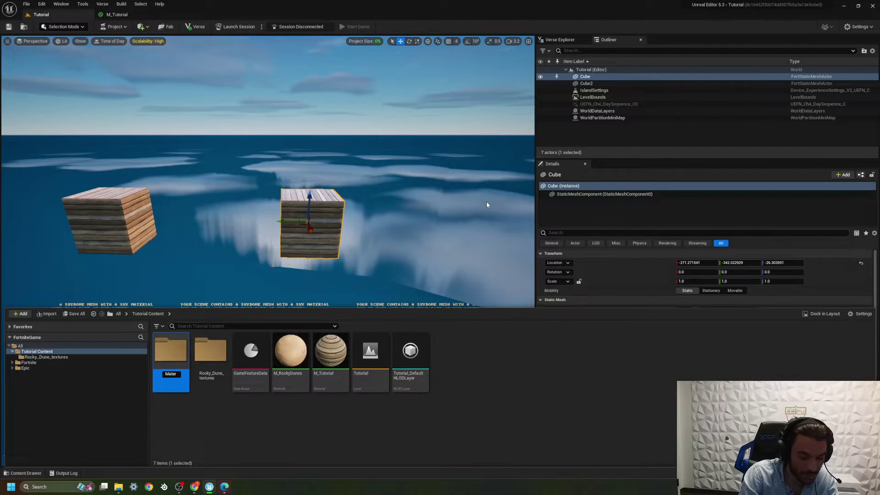
{"action": "type", "text": "ials"}
{"action": "key", "text": "Return"}
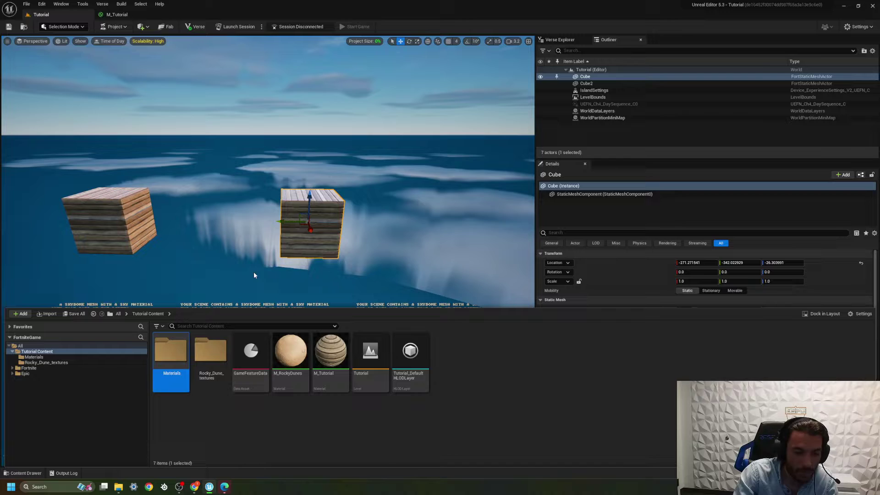
Inside Materials, create two subfolders named BaseMaterials and Materials
{"action": "double_click", "coordinate": [161, 360]}
{"action": "right_click", "coordinate": [161, 363]}
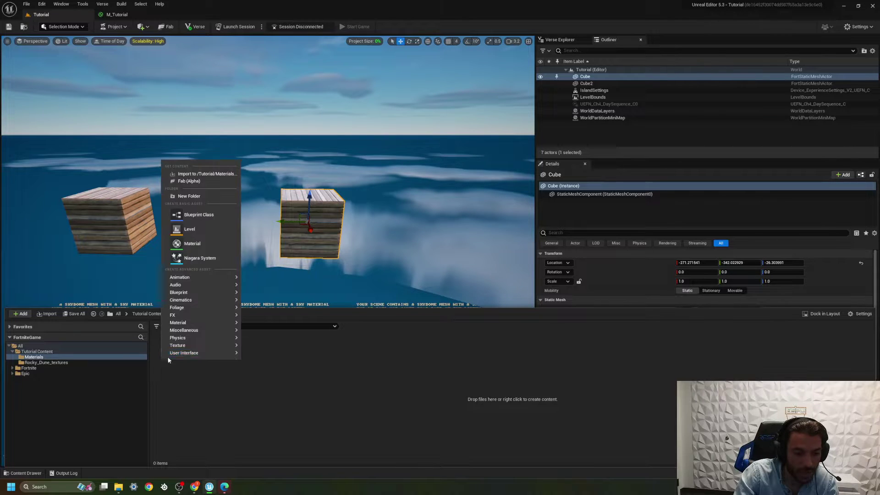
{"action": "left_click", "coordinate": [223, 194]}
{"action": "type", "text": "Base"}
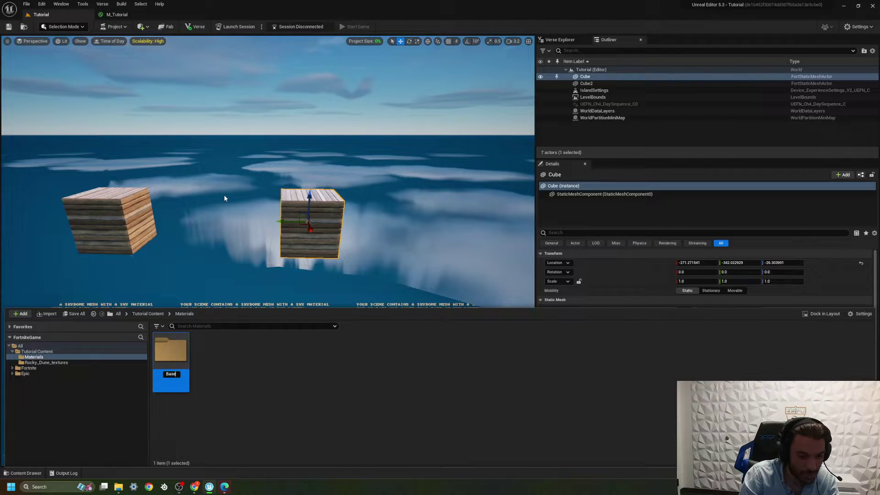
{"action": "type", "text": "Materials"}
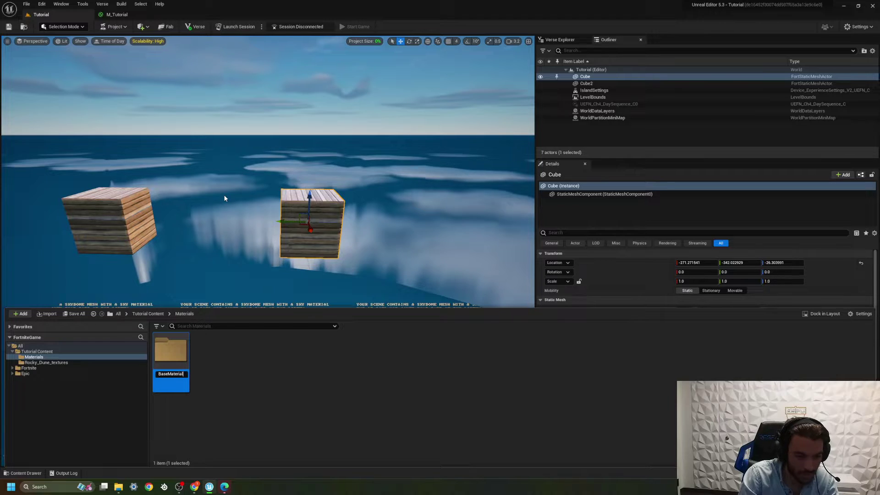
{"action": "key", "text": "Return"}
{"action": "right_click", "coordinate": [257, 366]}
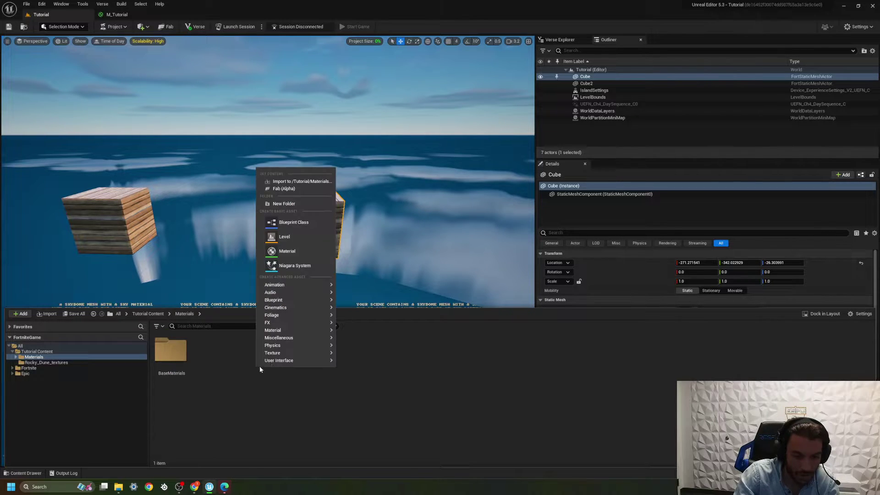
{"action": "left_click", "coordinate": [299, 201]}
{"action": "type", "text": "Mater"}
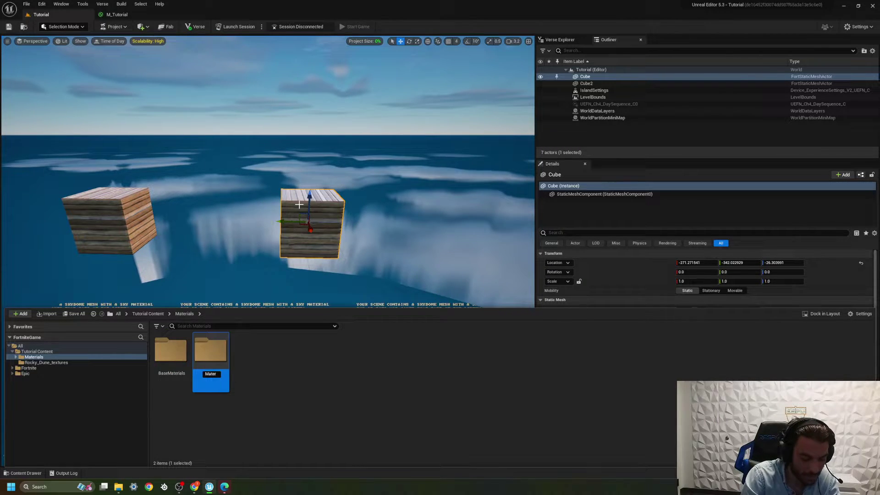
{"action": "type", "text": "ials"}
{"action": "key", "text": "Return"}
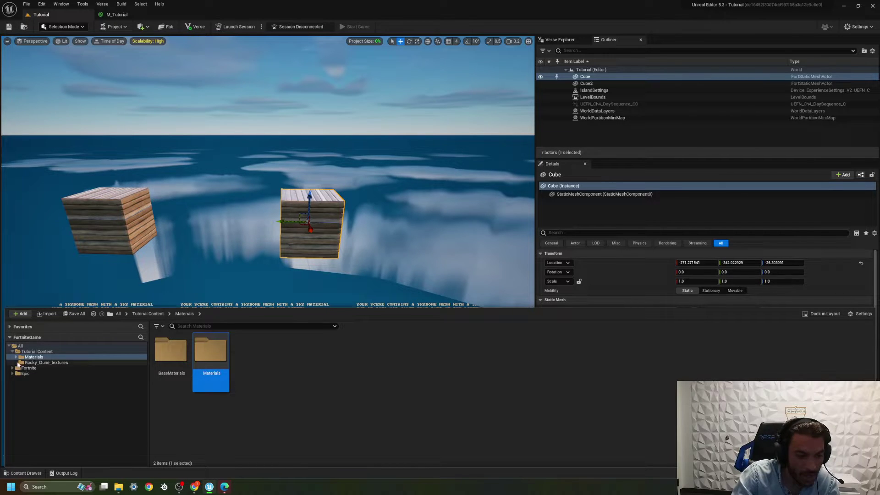
Move M_RockyDunes, M_Tutorial and Rocky_Dune_textures into BaseMaterials
{"action": "left_click", "coordinate": [33, 351]}
{"action": "left_click", "coordinate": [15, 357]}
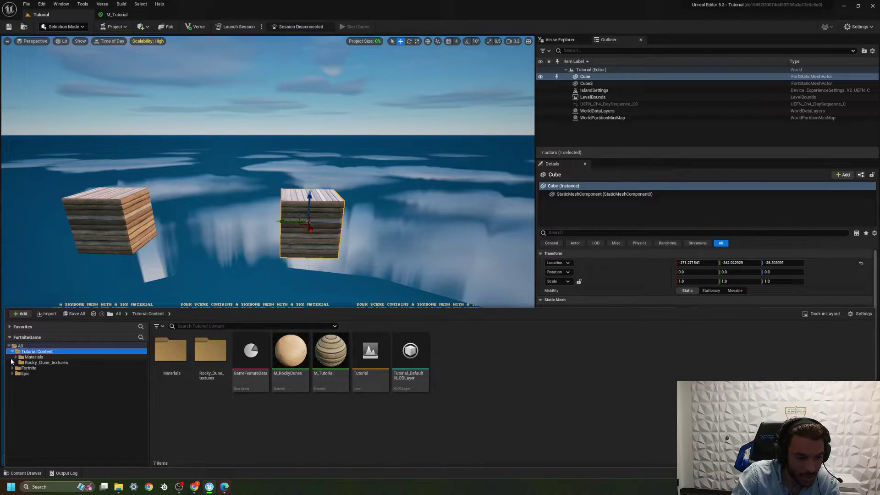
{"action": "left_click", "coordinate": [14, 357]}
{"action": "left_click", "coordinate": [36, 351]}
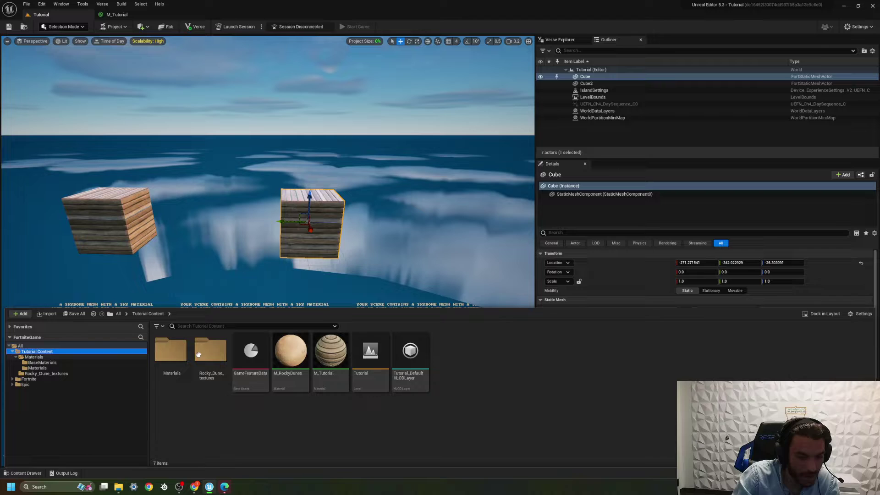
{"action": "left_click", "coordinate": [291, 362]}
{"action": "left_click", "coordinate": [325, 389], "text": "ctrl"}
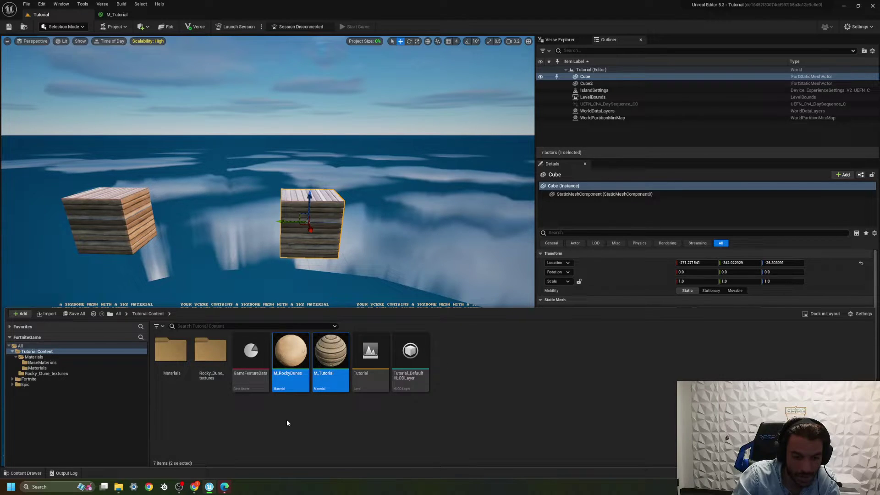
{"action": "left_click", "coordinate": [210, 355], "text": "ctrl"}
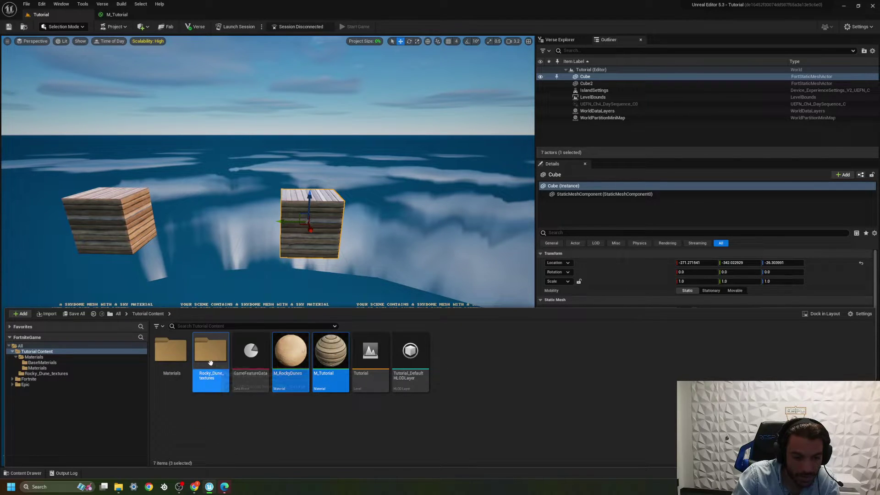
{"action": "left_click_drag", "start_coordinate": [291, 355], "coordinate": [83, 361]}
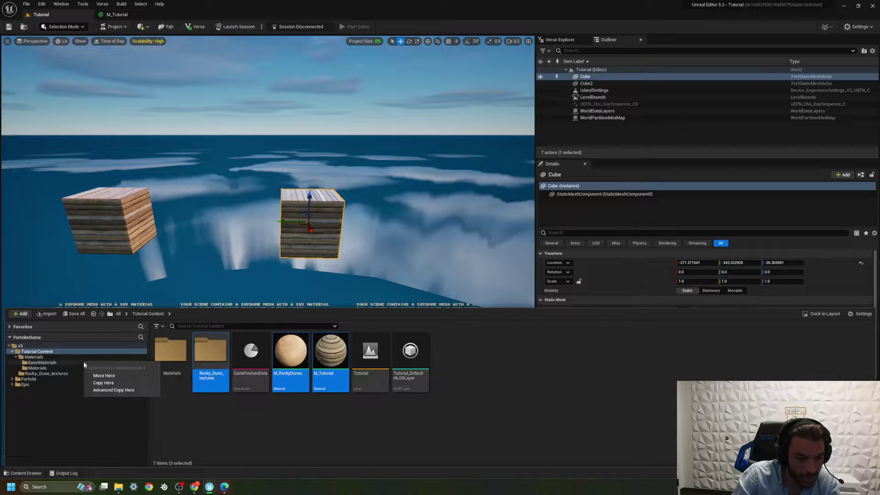
{"action": "left_click", "coordinate": [106, 377]}
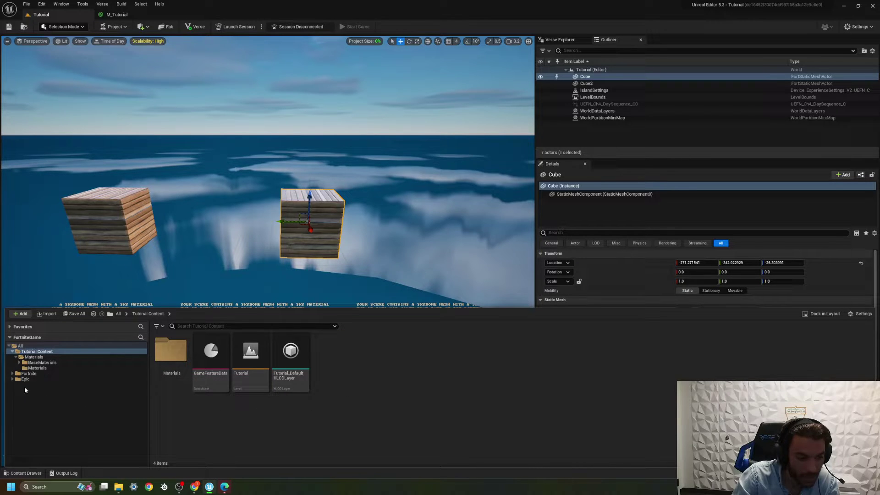
{"action": "left_click", "coordinate": [49, 363]}
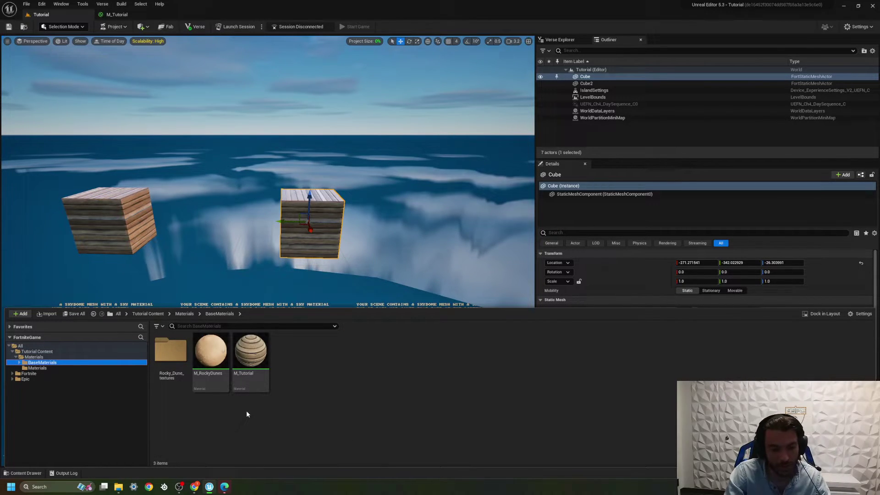
Create a material instance of M_Tutorial named MI_Tutorial1
{"action": "right_click", "coordinate": [250, 365]}
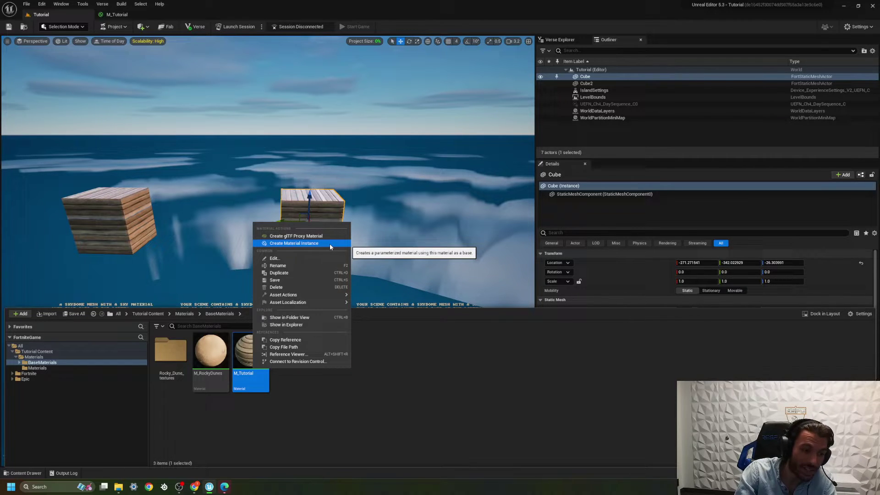
{"action": "left_click", "coordinate": [329, 243]}
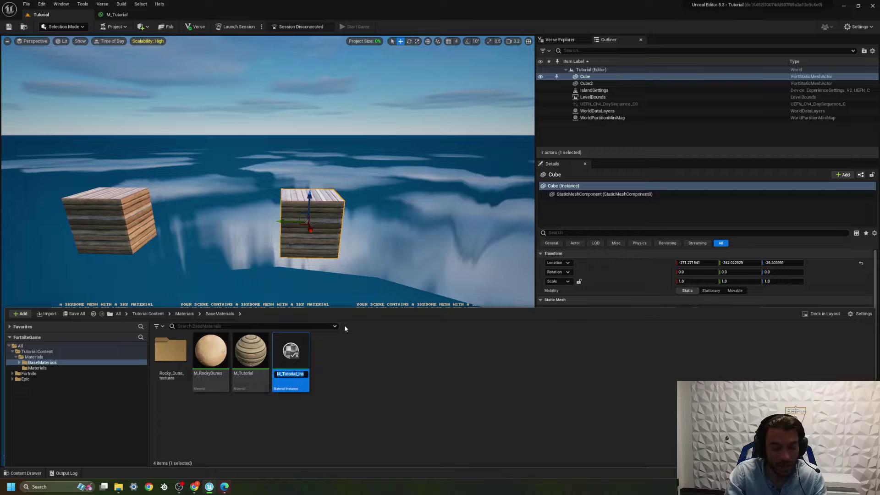
{"action": "type", "text": "MI"}
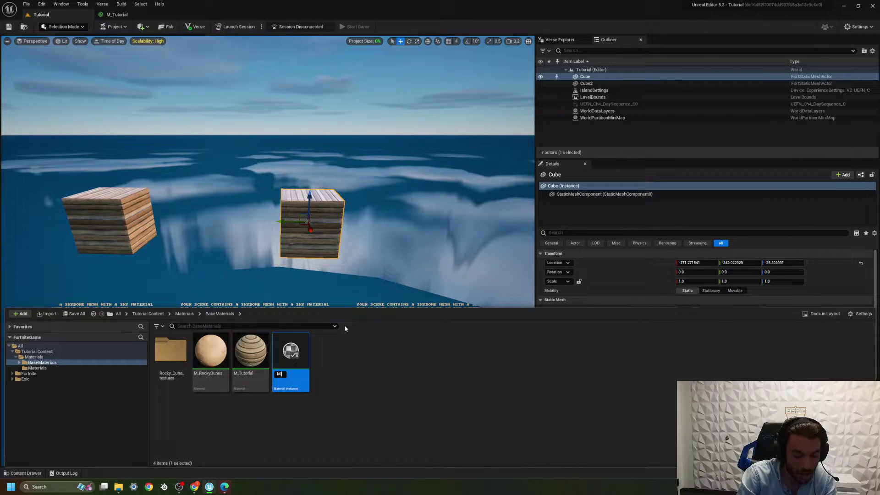
{"action": "type", "text": "_Tut"}
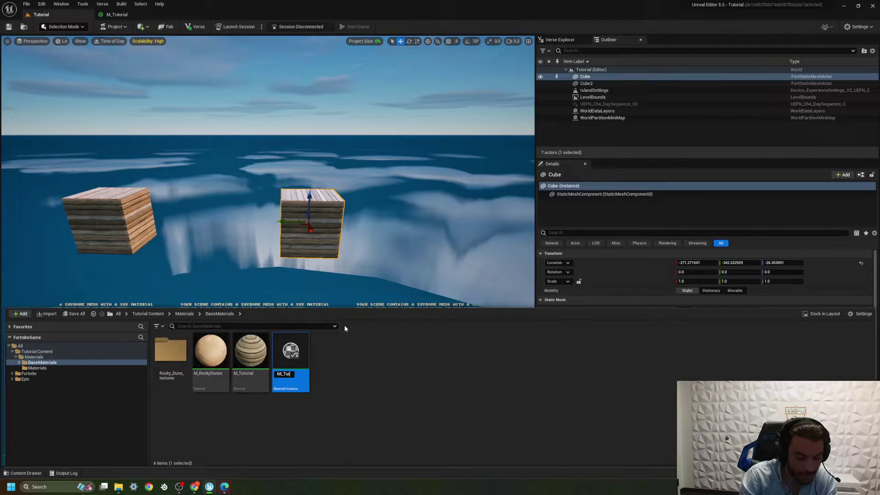
{"action": "type", "text": "o"}
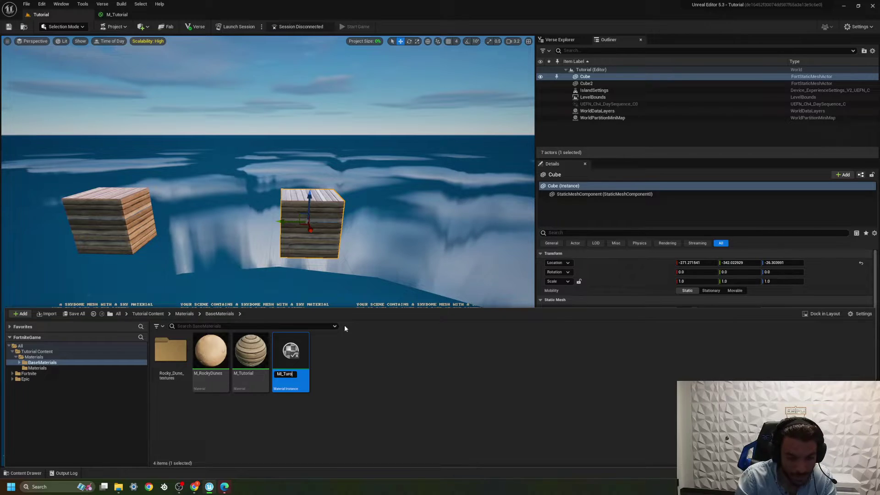
{"action": "key", "text": "BackSpace"}
{"action": "key", "text": "BackSpace"}
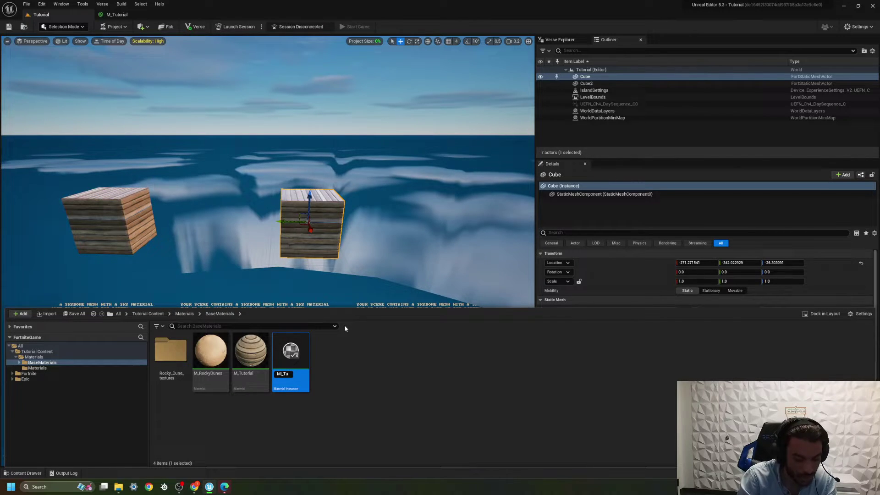
{"action": "type", "text": "torial1"}
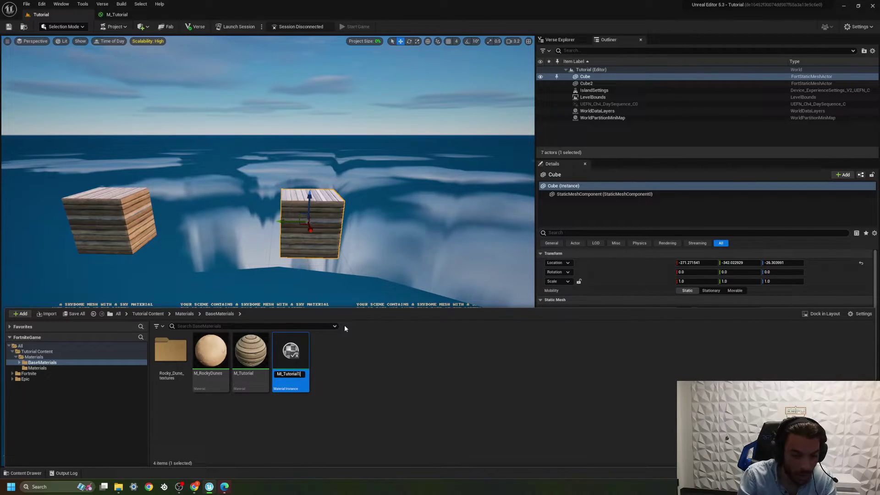
{"action": "key", "text": "Return"}
{"action": "left_click", "coordinate": [263, 408]}
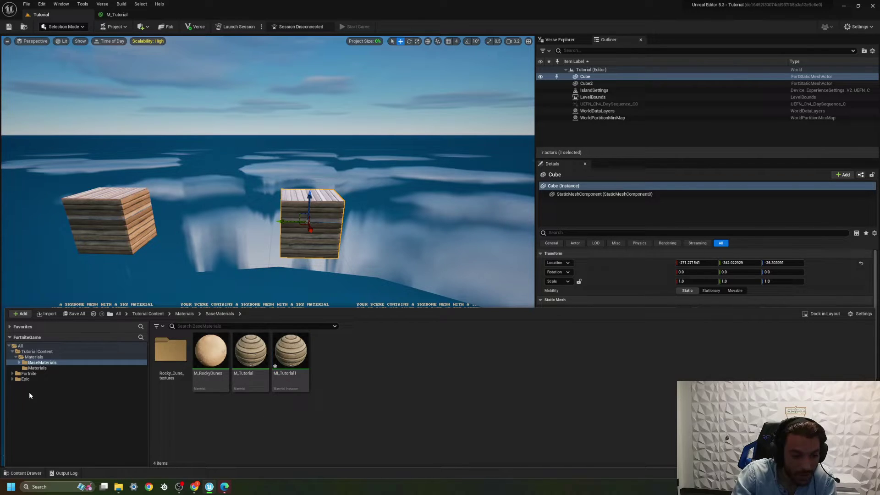
Rename the empty Materials subfolder to MaterialInstances
{"action": "left_click", "coordinate": [41, 362]}
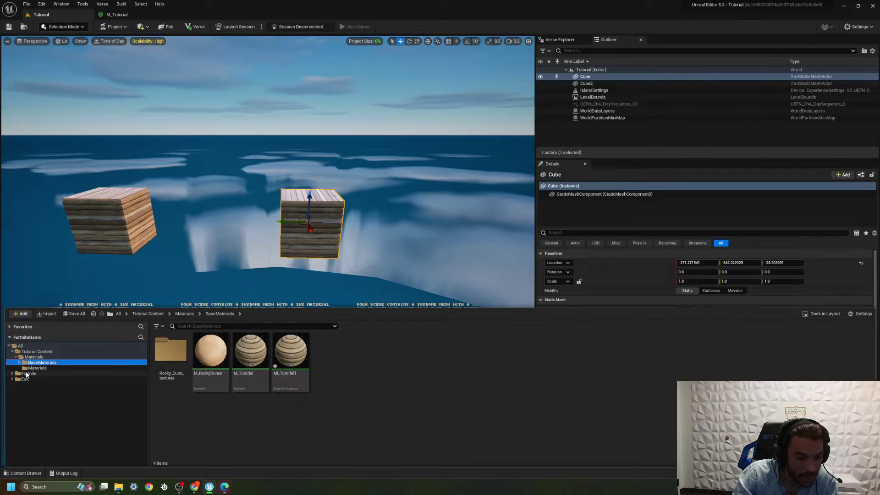
{"action": "left_click", "coordinate": [36, 368]}
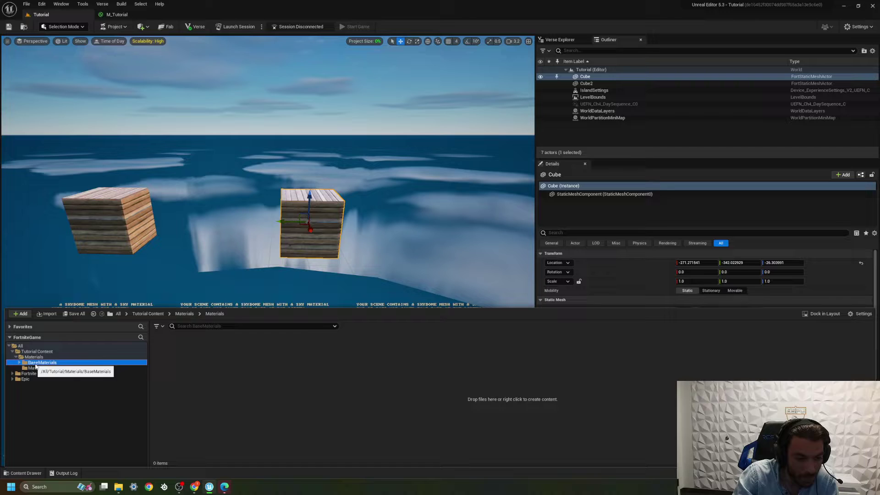
{"action": "left_click", "coordinate": [36, 362]}
{"action": "left_click_drag", "start_coordinate": [290, 362], "coordinate": [74, 369]}
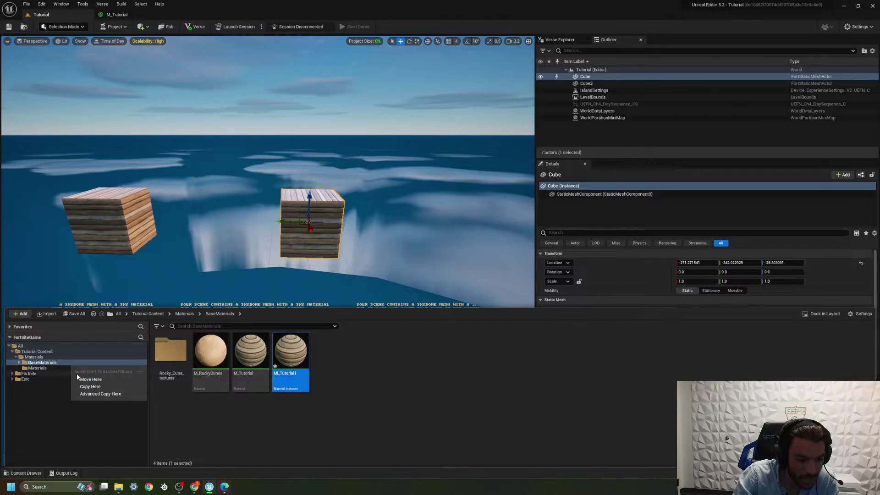
{"action": "left_click", "coordinate": [78, 378]}
{"action": "left_click", "coordinate": [38, 368]}
{"action": "right_click", "coordinate": [37, 368]}
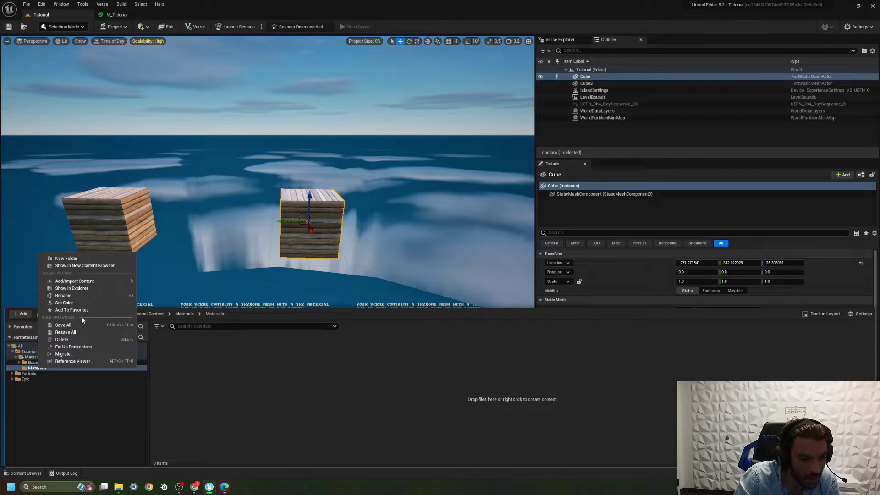
{"action": "left_click", "coordinate": [76, 297]}
{"action": "type", "text": "Mater"}
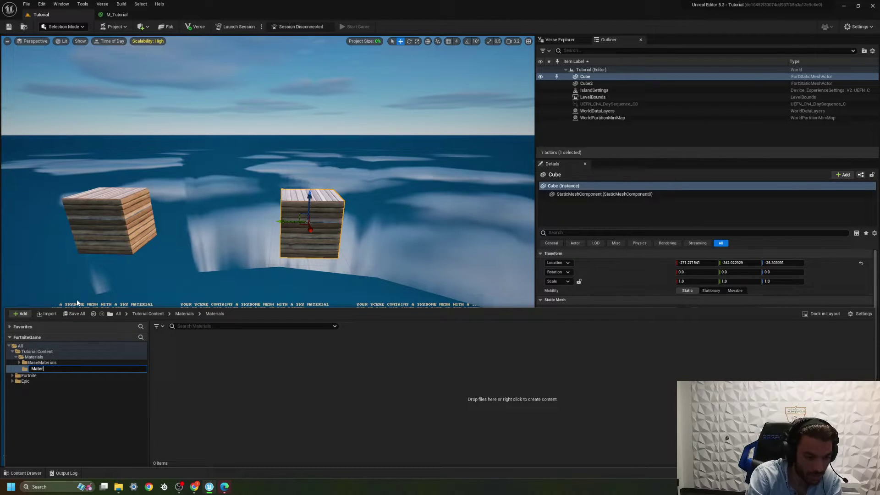
{"action": "type", "text": "ialInsta"}
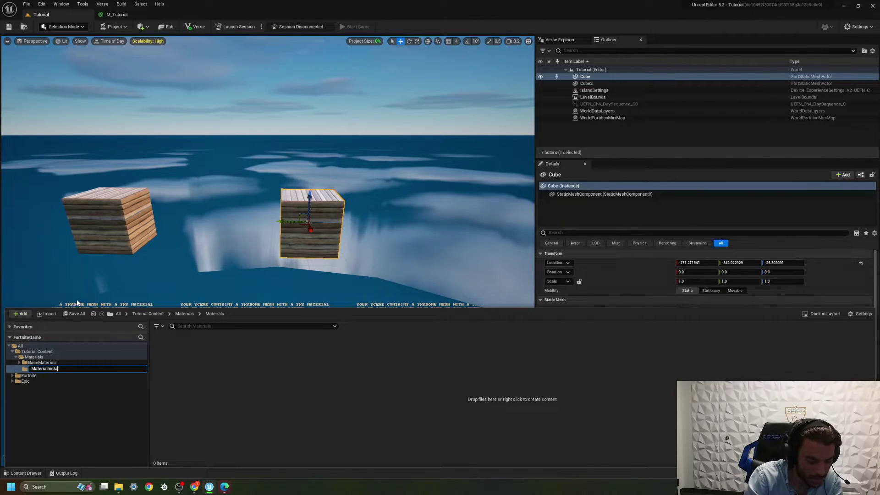
{"action": "type", "text": "nces"}
{"action": "key", "text": "Return"}
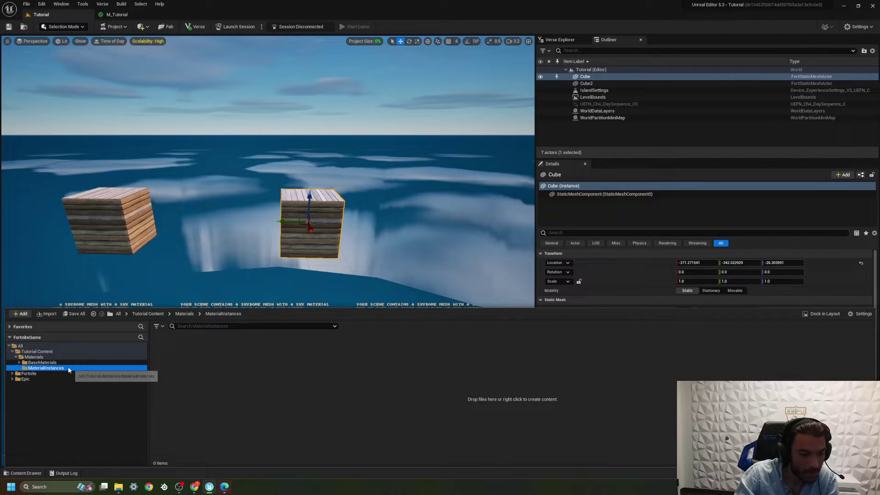
Move MI_Tutorial1 from BaseMaterials into the MaterialInstances folder
{"action": "left_click", "coordinate": [46, 362]}
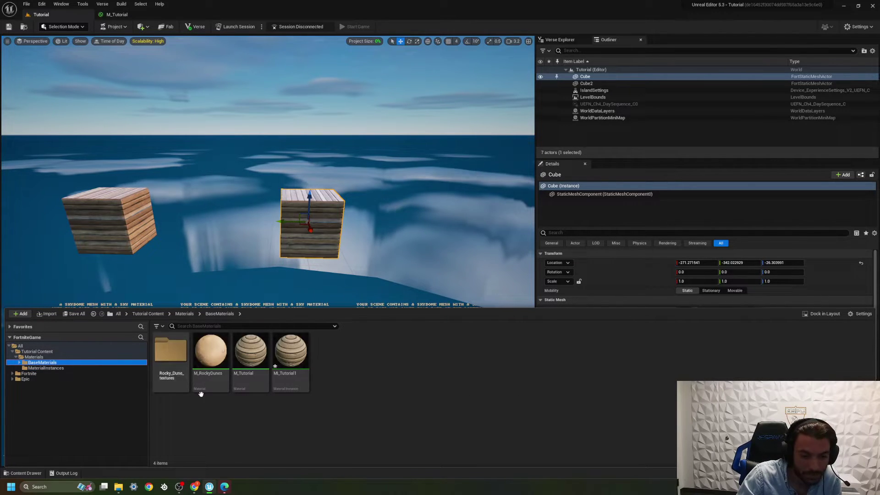
{"action": "left_click_drag", "start_coordinate": [289, 360], "coordinate": [69, 369]}
{"action": "left_click", "coordinate": [87, 385]}
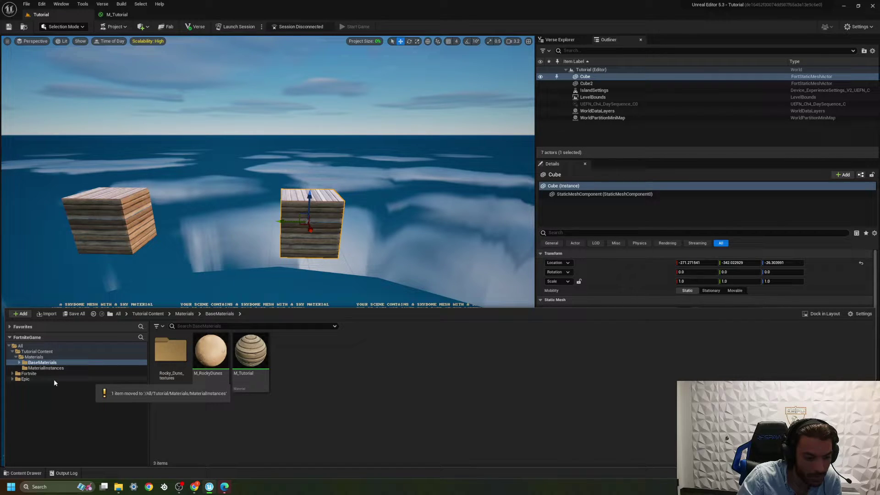
{"action": "left_click", "coordinate": [67, 368]}
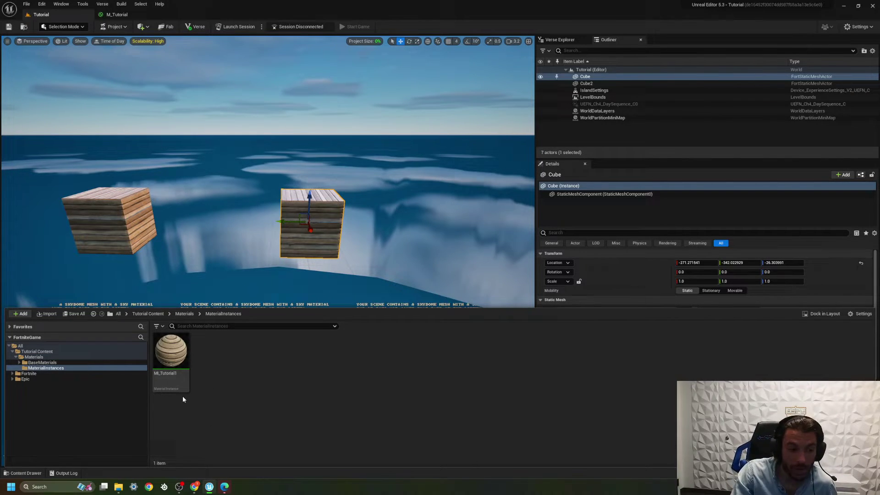
Apply MI_Tutorial1 to the right cube and create MI_Tutorial2 from M_Tutorial
{"action": "left_click_drag", "start_coordinate": [167, 367], "coordinate": [324, 221]}
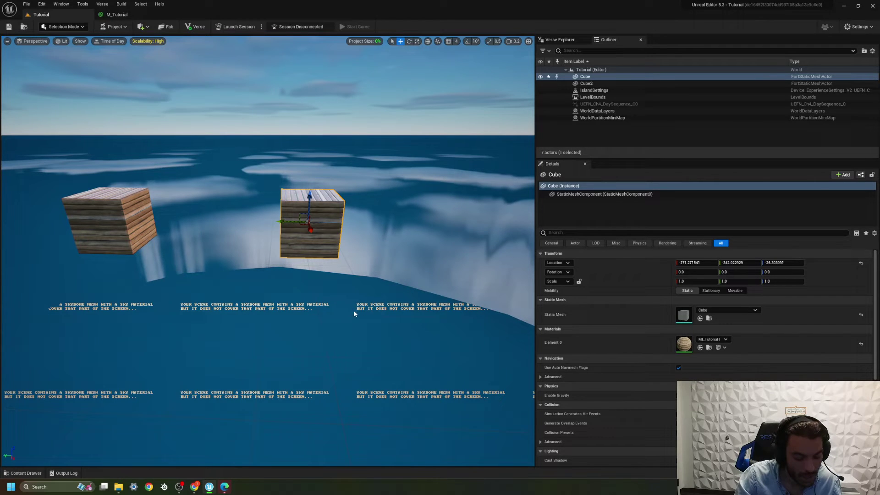
{"action": "key", "text": "ctrl+space"}
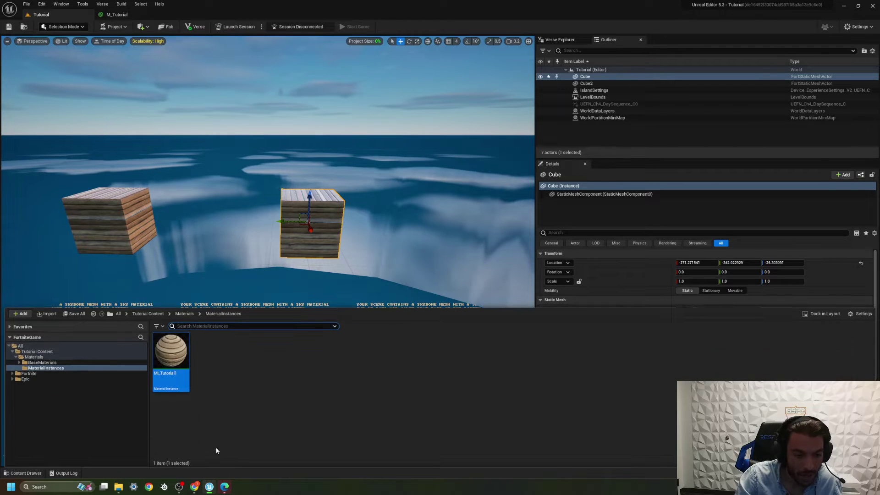
{"action": "left_click", "coordinate": [42, 363]}
{"action": "right_click", "coordinate": [253, 366]}
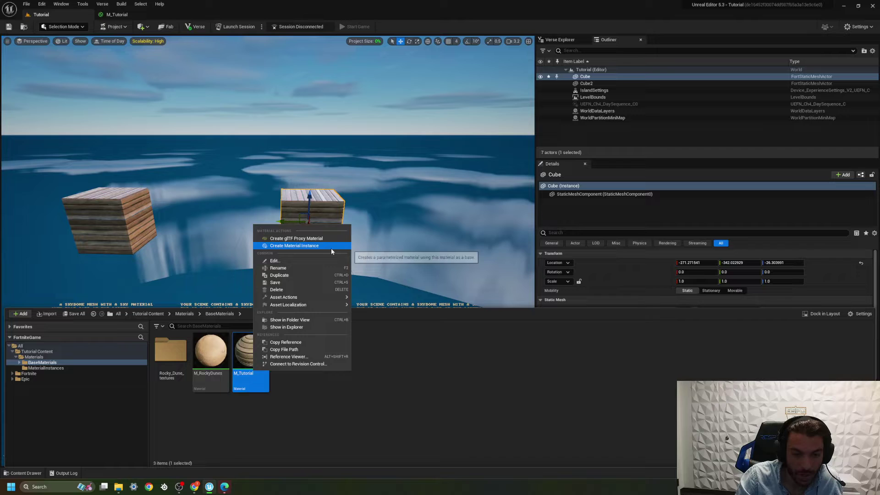
{"action": "left_click", "coordinate": [330, 245]}
{"action": "type", "text": "MI"}
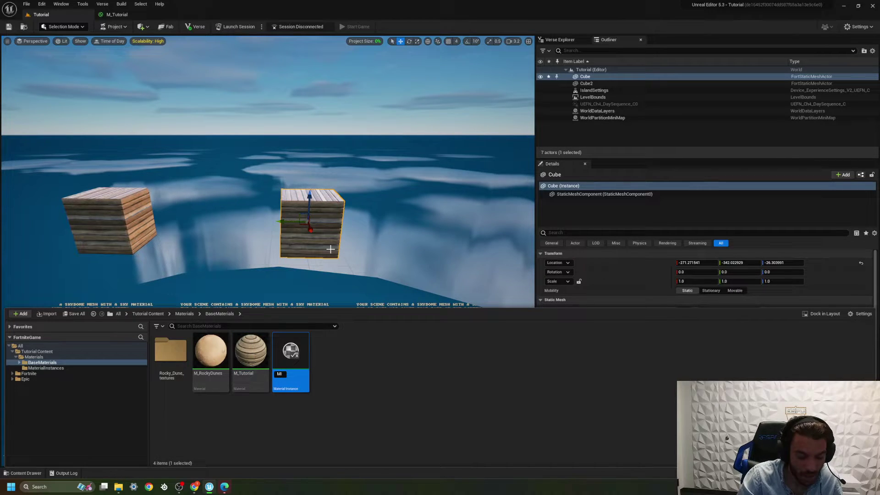
{"action": "type", "text": "_"}
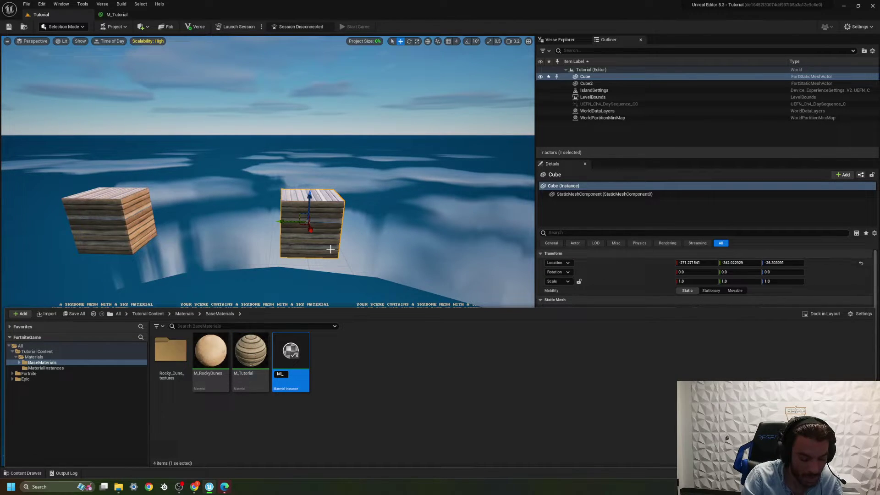
{"action": "type", "text": "Tutoria"}
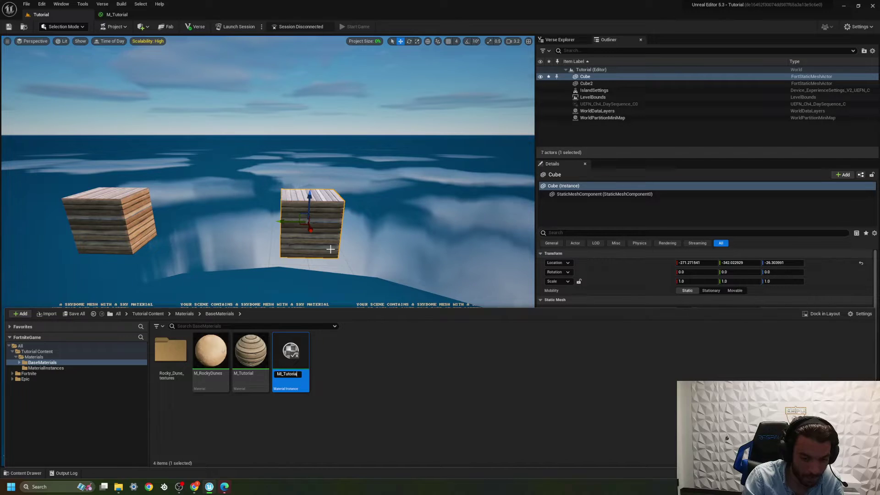
{"action": "type", "text": "l2"}
{"action": "key", "text": "Return"}
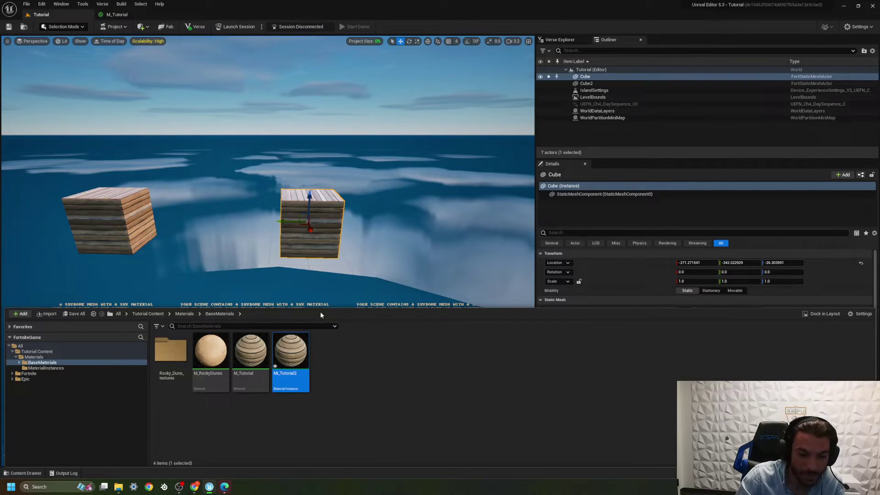
Move MI_Tutorial2 into the MaterialInstances folder
{"action": "left_click_drag", "start_coordinate": [291, 355], "coordinate": [121, 369]}
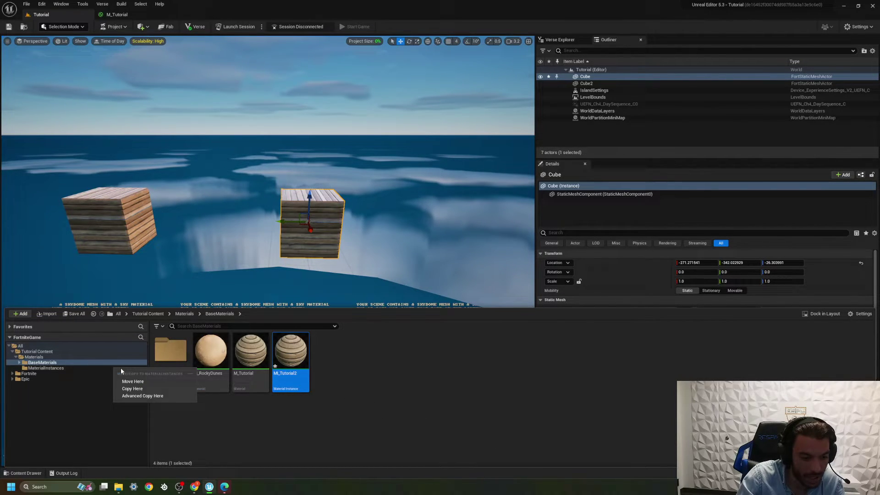
{"action": "left_click", "coordinate": [131, 382]}
{"action": "left_click", "coordinate": [46, 368]}
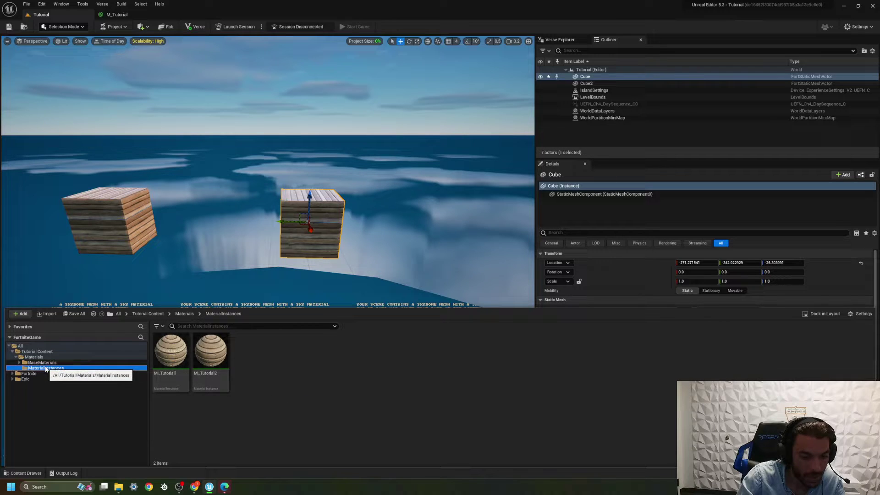
Drag MI_Tutorial1 onto the left cube and MI_Tutorial2 onto the right cube
{"action": "left_click_drag", "start_coordinate": [170, 352], "coordinate": [128, 211]}
{"action": "key", "text": "ctrl+space"}
{"action": "left_click_drag", "start_coordinate": [210, 355], "coordinate": [320, 227]}
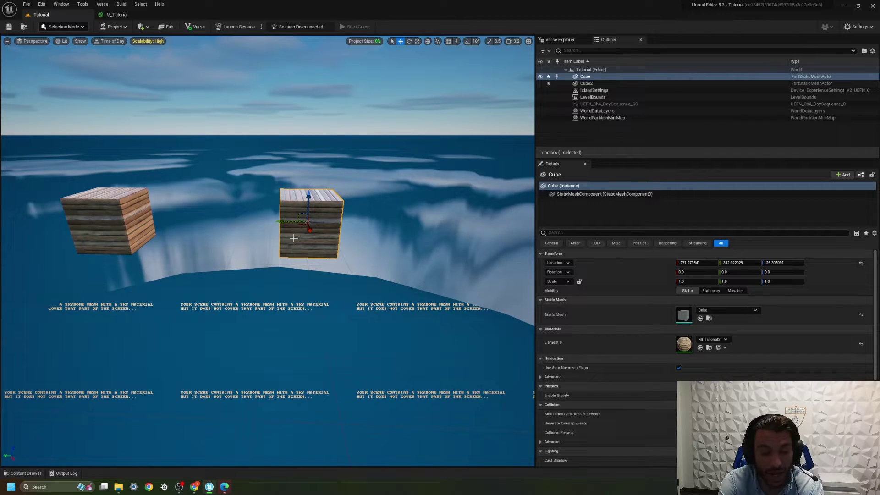
{"action": "key", "text": "ctrl+space"}
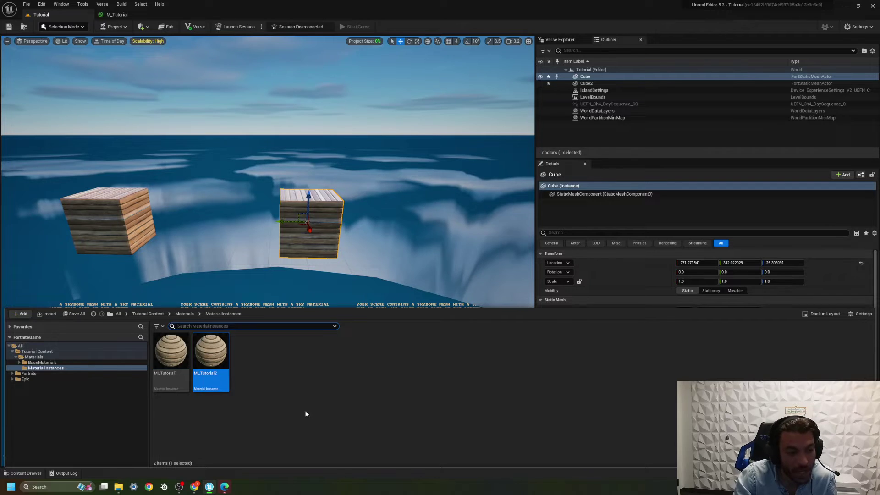
Open MI_Tutorial1's instance editor and arrange it so both cubes stay visible
{"action": "left_click", "coordinate": [275, 402]}
{"action": "double_click", "coordinate": [175, 358]}
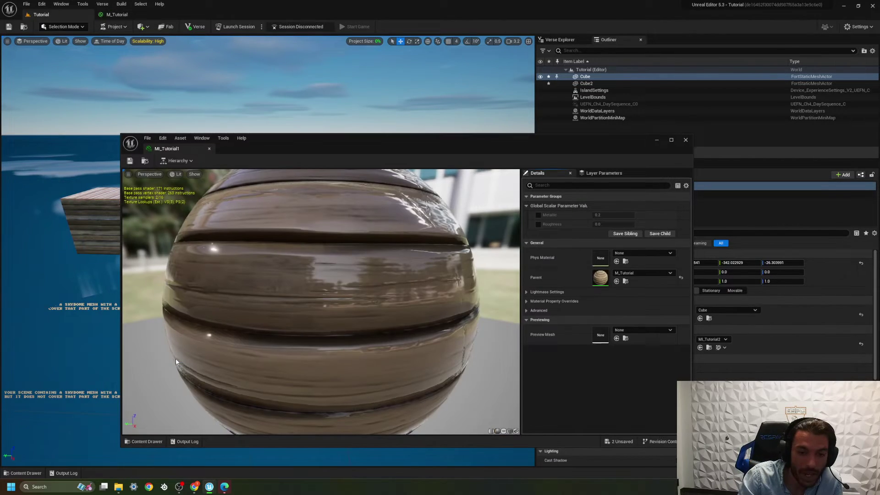
{"action": "left_click_drag", "start_coordinate": [273, 150], "coordinate": [375, 89]}
{"action": "left_click", "coordinate": [796, 216]}
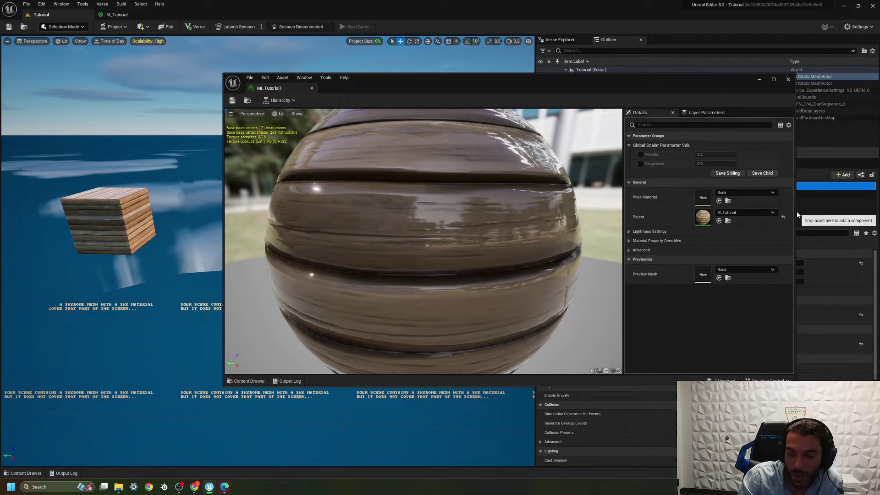
{"action": "left_click_drag", "start_coordinate": [794, 212], "coordinate": [213, 171]}
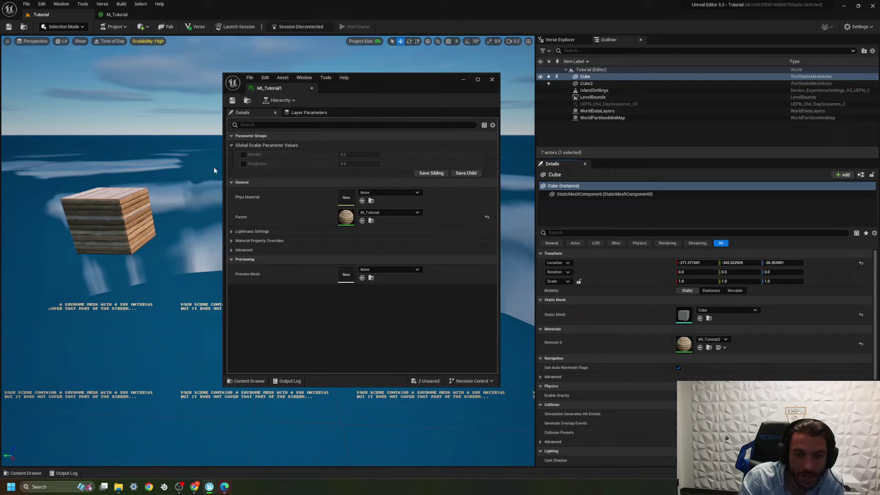
{"action": "left_click_drag", "start_coordinate": [333, 82], "coordinate": [550, 92]}
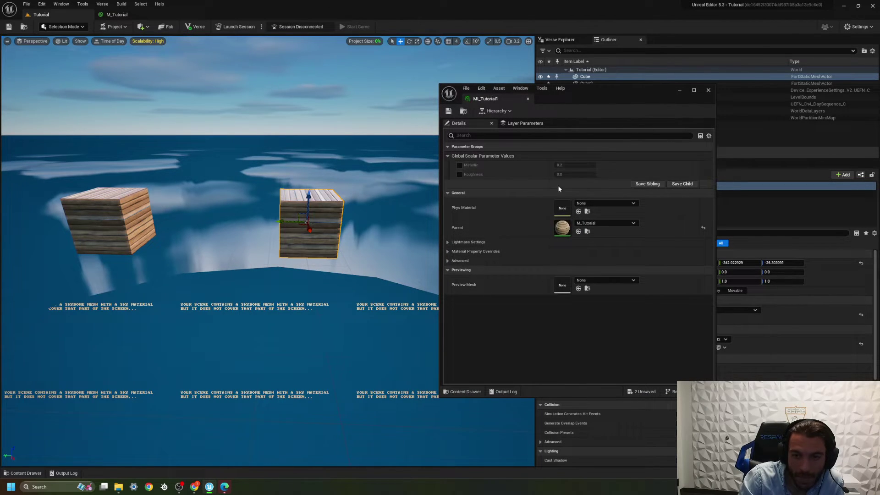
{"action": "left_click", "coordinate": [117, 14]}
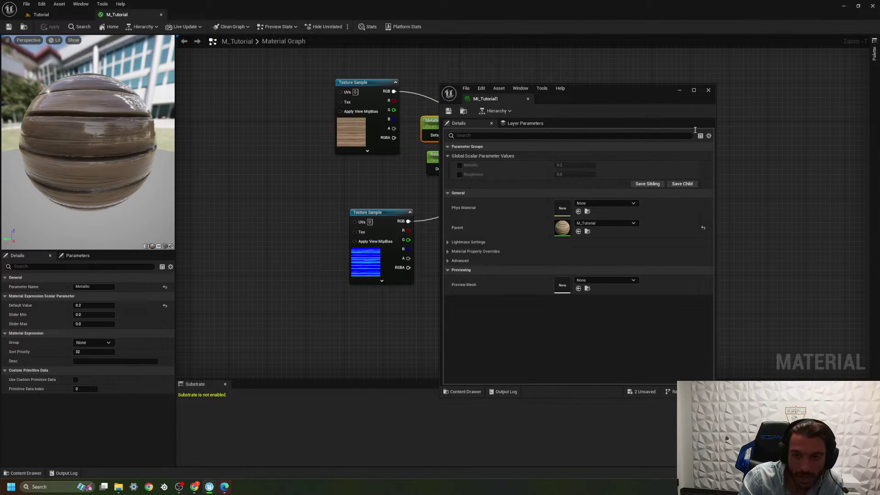
{"action": "left_click", "coordinate": [708, 90]}
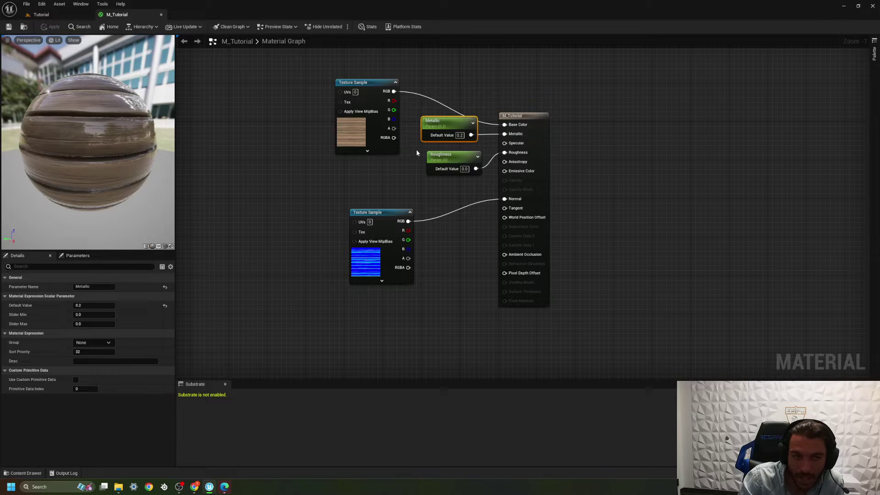
{"action": "left_click", "coordinate": [39, 14]}
{"action": "key", "text": "ctrl+space"}
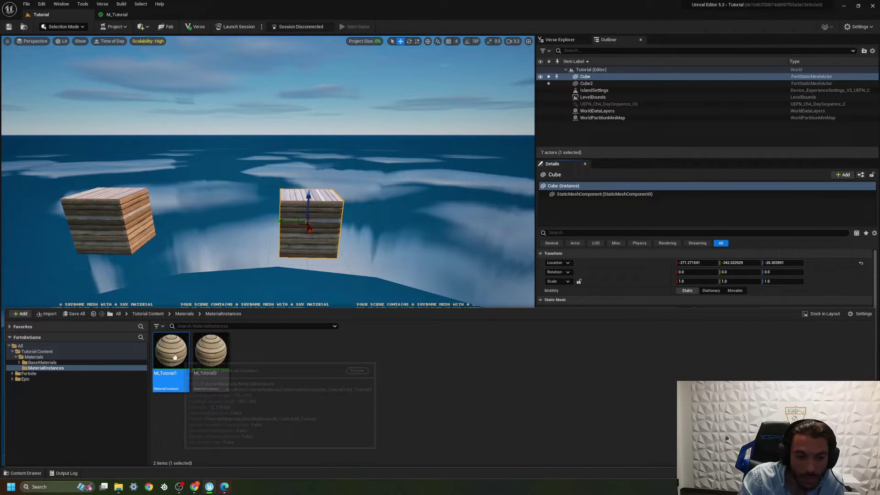
{"action": "double_click", "coordinate": [176, 364]}
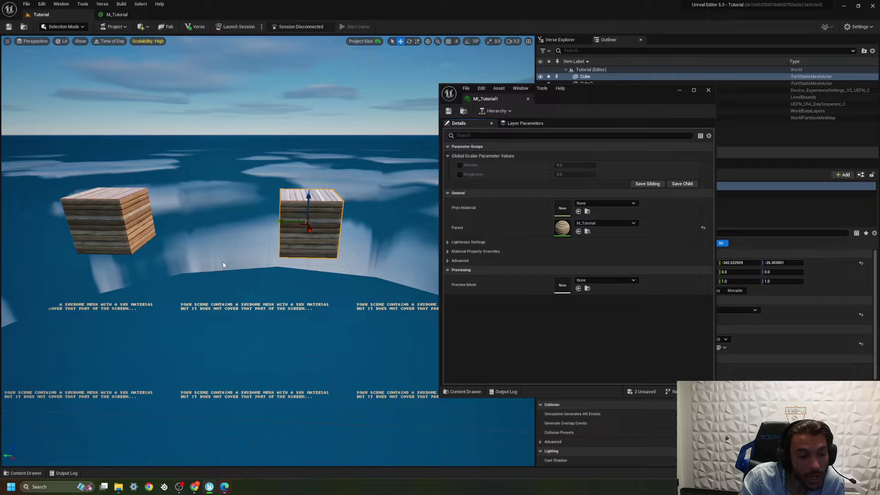
In MI_Tutorial1, override Metallic at 0.5 and enable the Roughness override
{"action": "left_click", "coordinate": [459, 165]}
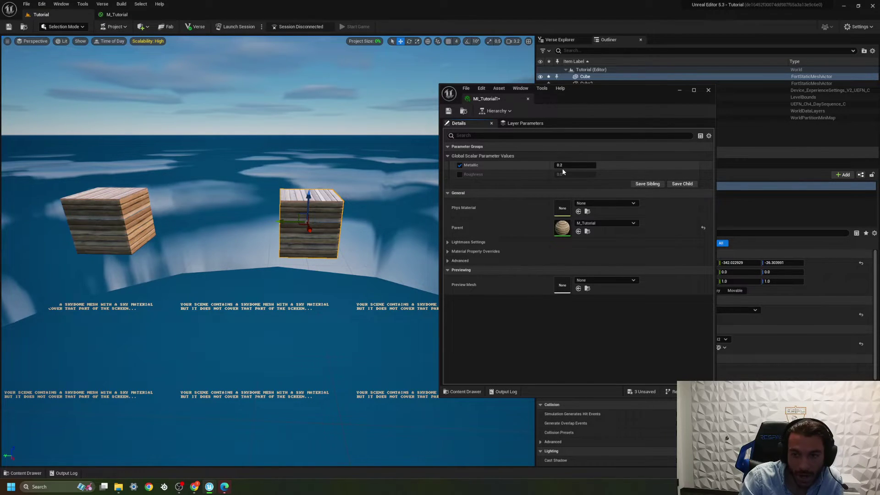
{"action": "left_click_drag", "start_coordinate": [560, 165], "coordinate": [595, 165]}
{"action": "left_click", "coordinate": [575, 165]}
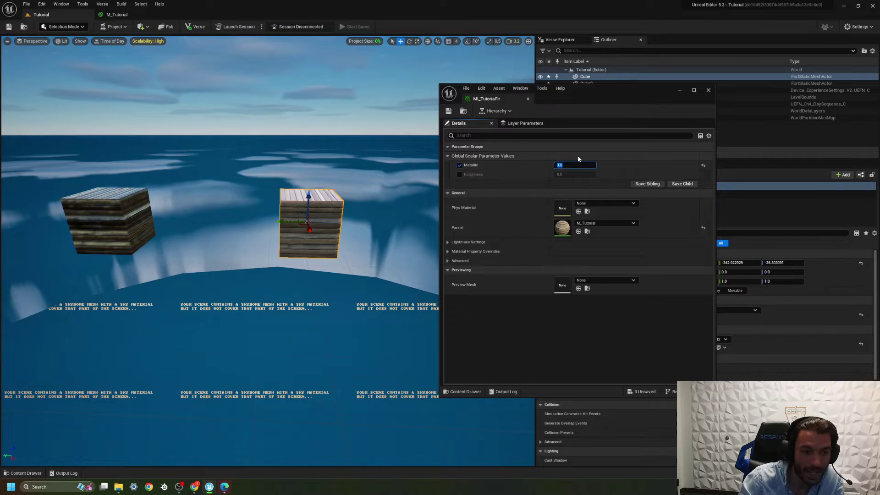
{"action": "left_click", "coordinate": [460, 175]}
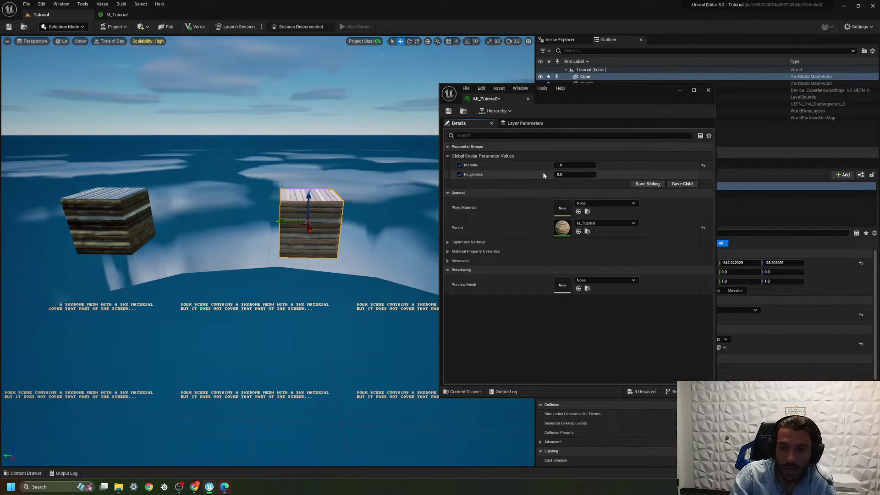
{"action": "left_click", "coordinate": [570, 165]}
{"action": "type", "text": "0."}
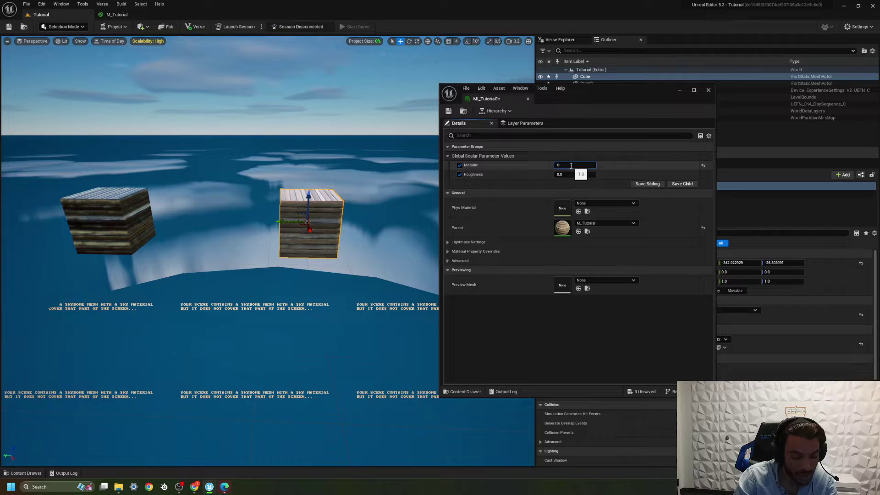
{"action": "type", "text": "5"}
{"action": "key", "text": "Return"}
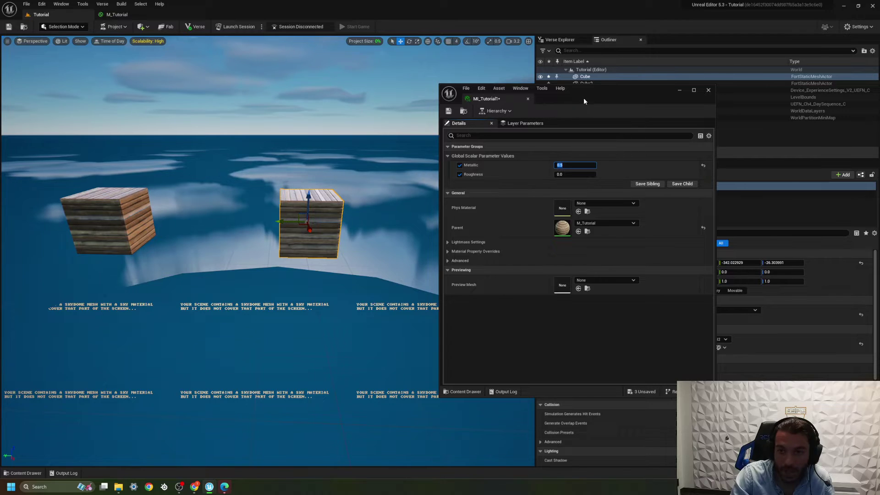
{"action": "left_click_drag", "start_coordinate": [584, 98], "coordinate": [695, 101]}
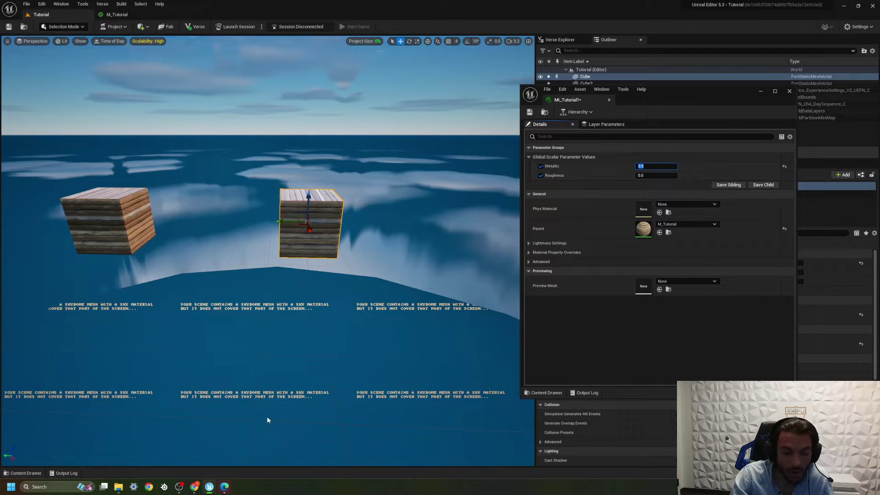
Open MI_Tutorial2, override Metallic and set Roughness to 1.0, then frame both cubes
{"action": "left_click", "coordinate": [544, 392]}
{"action": "double_click", "coordinate": [635, 333]}
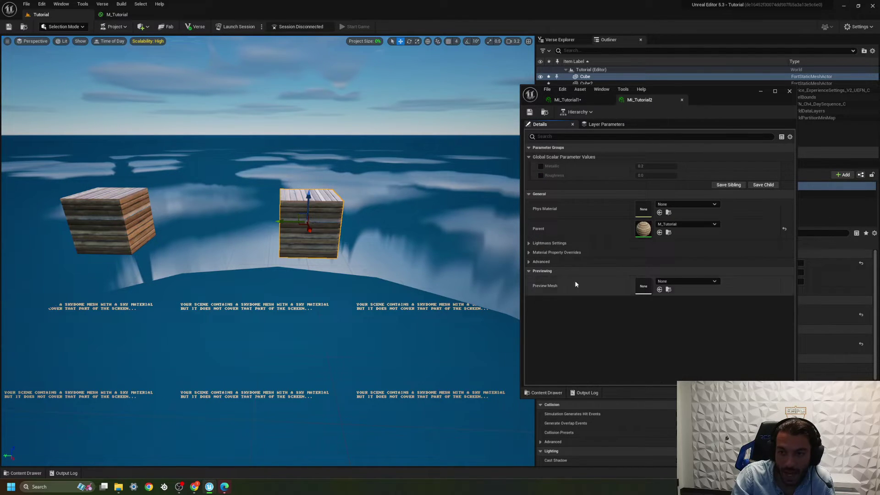
{"action": "left_click", "coordinate": [569, 100]}
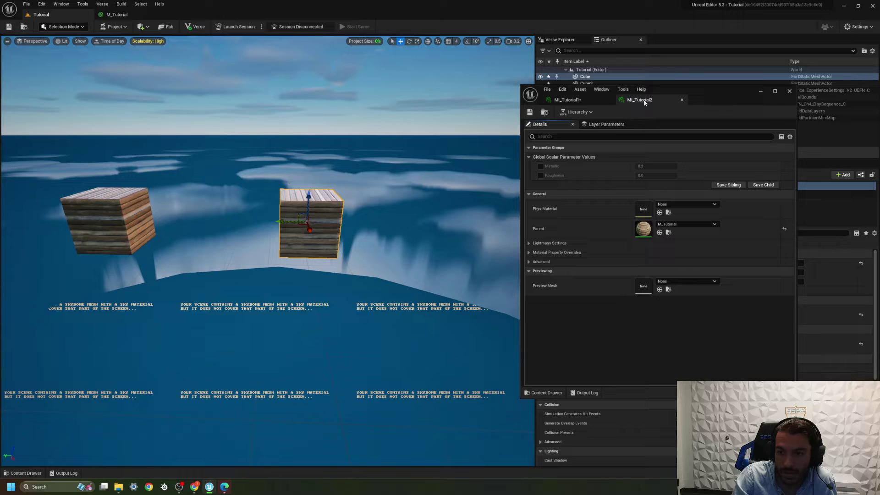
{"action": "left_click", "coordinate": [541, 167]}
{"action": "left_click", "coordinate": [541, 176]}
{"action": "left_click", "coordinate": [656, 176]}
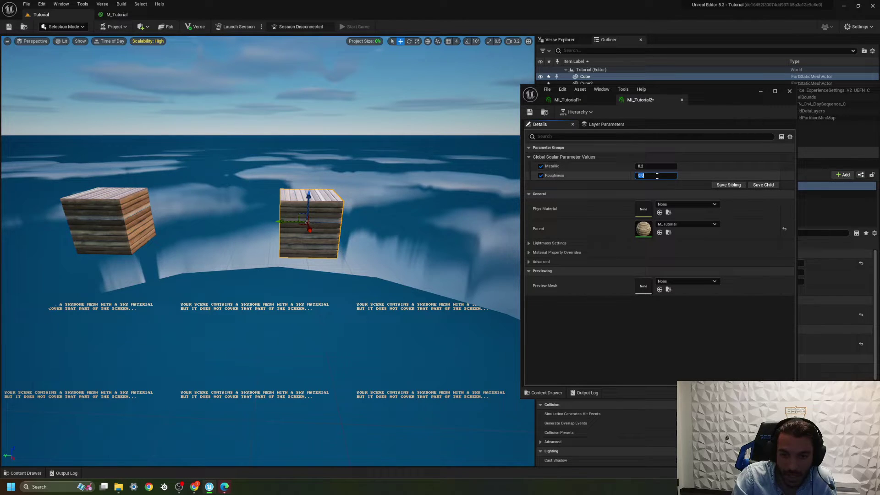
{"action": "type", "text": "1"}
{"action": "key", "text": "Return"}
{"action": "right_click_drag", "start_coordinate": [320, 275], "coordinate": [366, 317]}
{"action": "mouse_move", "coordinate": [260, 236]}
{"action": "right_mouse_down"}
{"action": "mouse_move", "coordinate": [266, 231]}
{"action": "mouse_move", "coordinate": [259, 237]}
{"action": "right_mouse_up"}
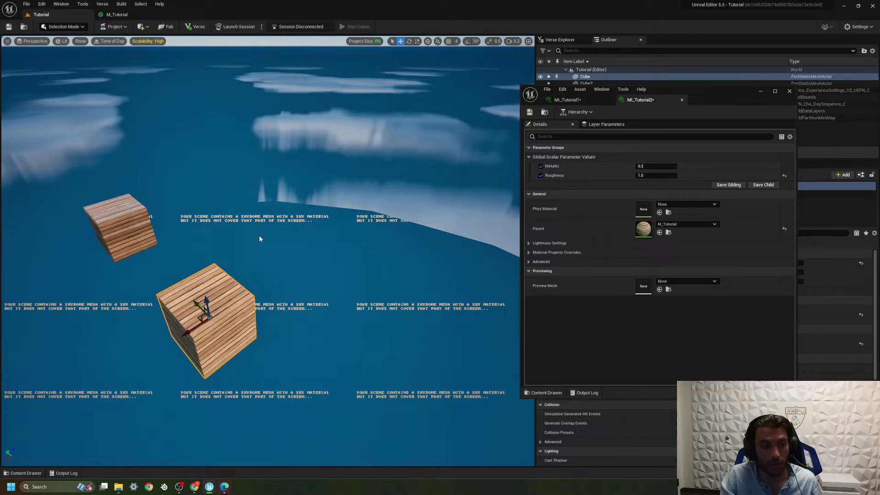
{"action": "mouse_move", "coordinate": [260, 238]}
{"action": "right_mouse_down"}
{"action": "mouse_move", "coordinate": [242, 234]}
{"action": "mouse_move", "coordinate": [244, 242]}
{"action": "right_mouse_up"}
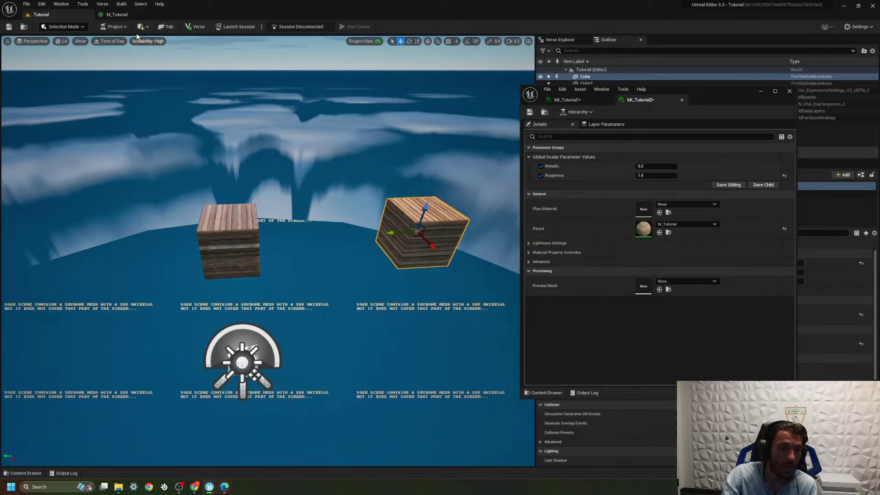
Return to the M_Tutorial graph and move the Metallic and Roughness nodes lower left
{"action": "left_click", "coordinate": [136, 17]}
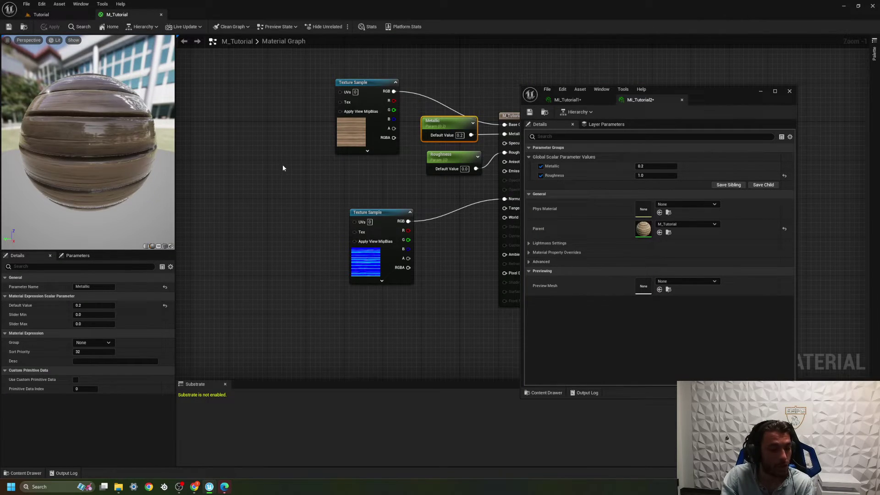
{"action": "right_click_drag", "start_coordinate": [282, 164], "coordinate": [199, 167]}
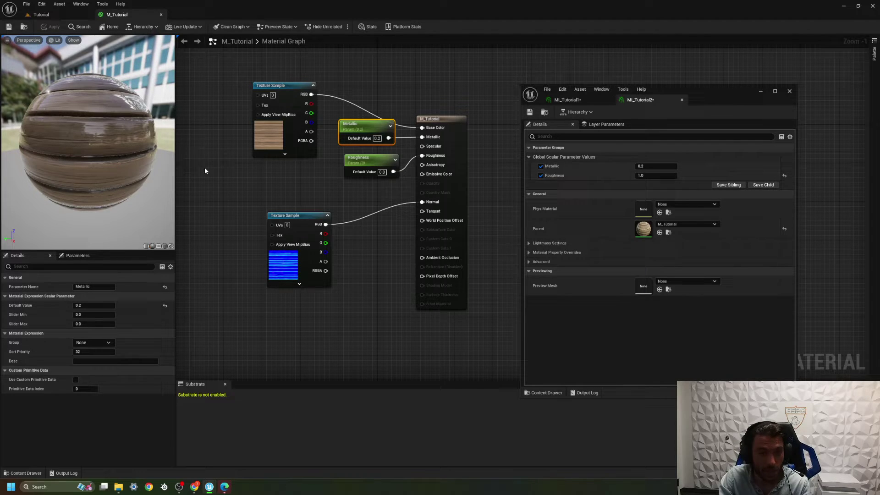
{"action": "right_click_drag", "start_coordinate": [204, 167], "coordinate": [347, 173]}
{"action": "left_click_drag", "start_coordinate": [346, 173], "coordinate": [332, 183]}
{"action": "left_click_drag", "start_coordinate": [340, 133], "coordinate": [331, 137]}
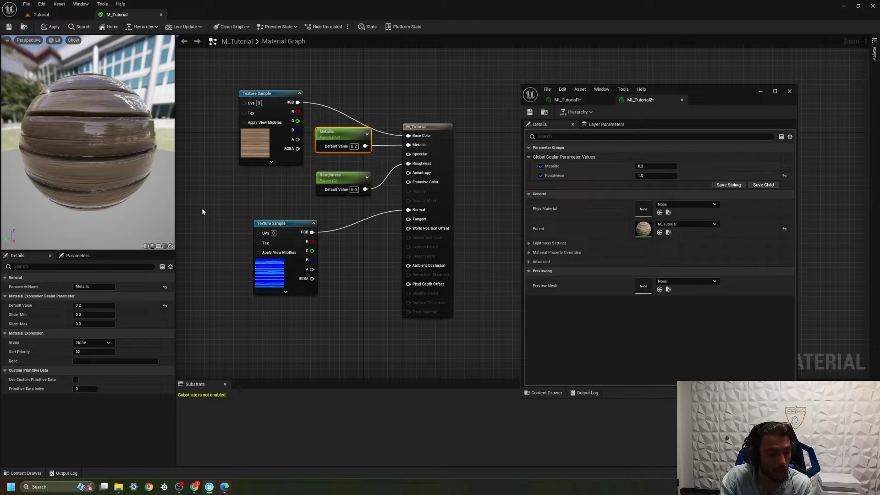
{"action": "right_click_drag", "start_coordinate": [204, 206], "coordinate": [302, 180]}
Move the wood and normal texture nodes, and settle Metallic and Roughness further down
{"action": "left_click_drag", "start_coordinate": [312, 132], "coordinate": [279, 128]}
{"action": "left_click_drag", "start_coordinate": [365, 238], "coordinate": [287, 267]}
{"action": "left_click", "coordinate": [407, 150]}
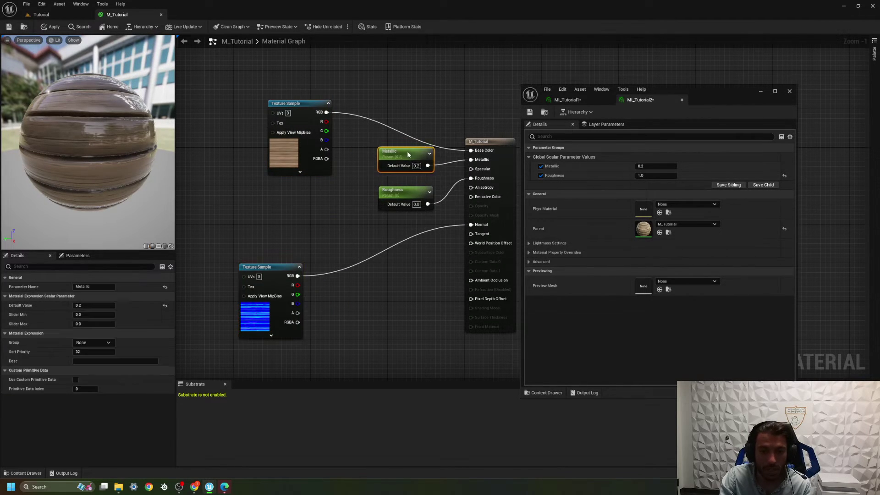
{"action": "left_click_drag", "start_coordinate": [407, 150], "coordinate": [402, 153]}
{"action": "left_click_drag", "start_coordinate": [403, 190], "coordinate": [374, 214]}
{"action": "left_click_drag", "start_coordinate": [408, 153], "coordinate": [384, 174]}
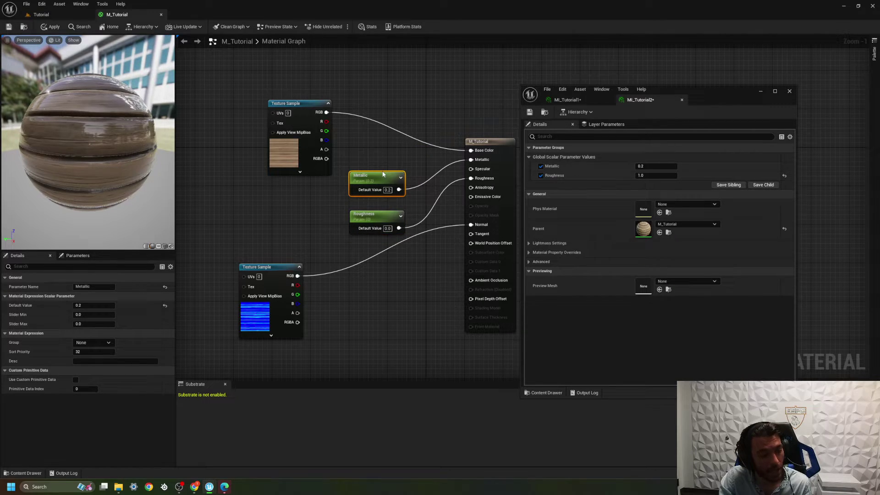
Add a Lerp node and connect the wood texture's RGB to its A input
{"action": "right_click", "coordinate": [392, 110]}
{"action": "type", "text": "lerp"}
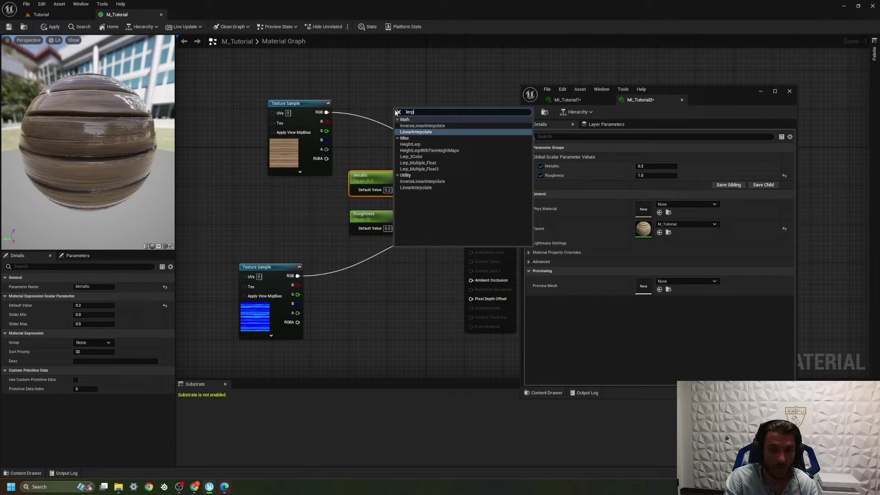
{"action": "key", "text": "Return"}
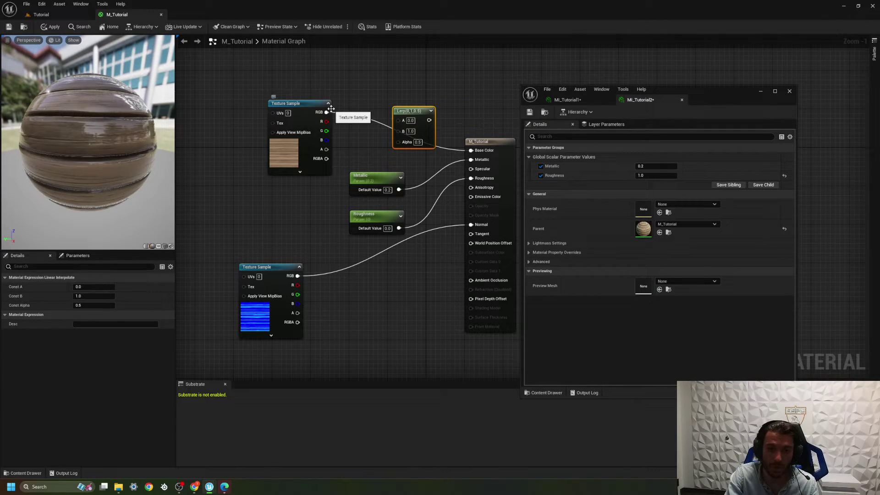
{"action": "left_click_drag", "start_coordinate": [327, 113], "coordinate": [398, 120]}
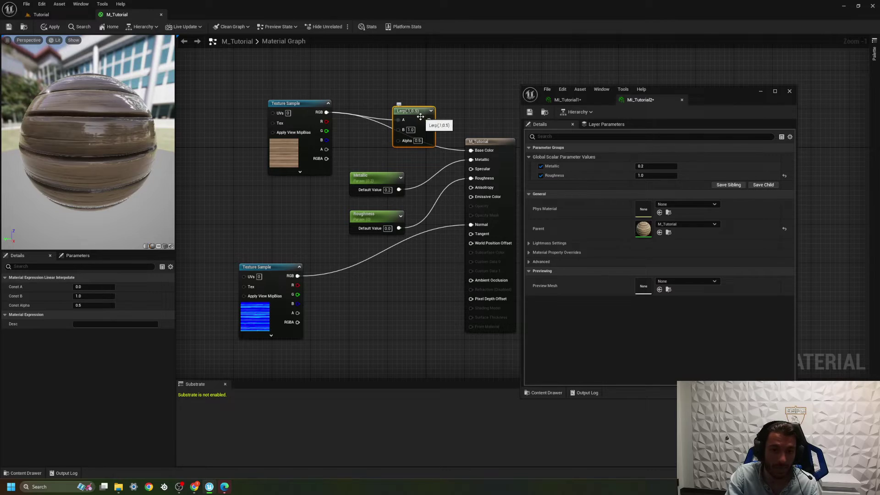
Add a red Constant3Vector, wire it into the Lerp's B input, and tidy the nodes
{"action": "left_click", "coordinate": [344, 82]}
{"action": "left_click_drag", "start_coordinate": [381, 76], "coordinate": [333, 55]}
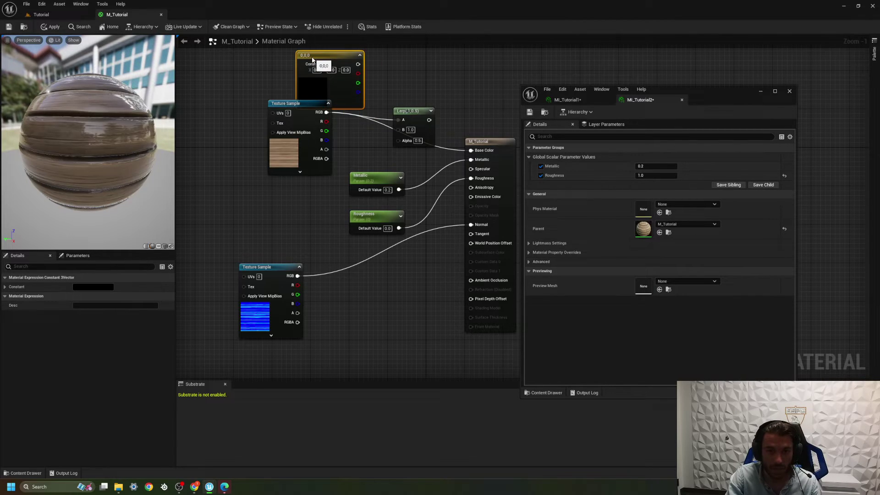
{"action": "double_click", "coordinate": [333, 55]}
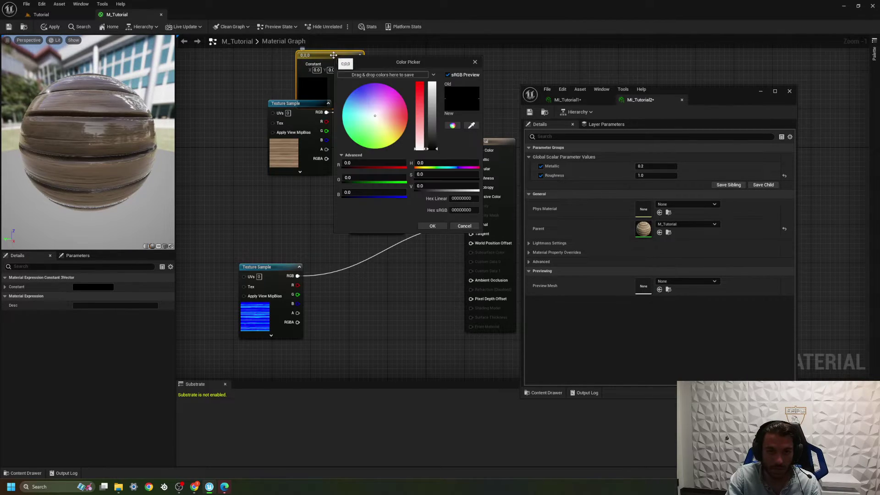
{"action": "left_click", "coordinate": [376, 162]}
{"action": "key", "text": "Return"}
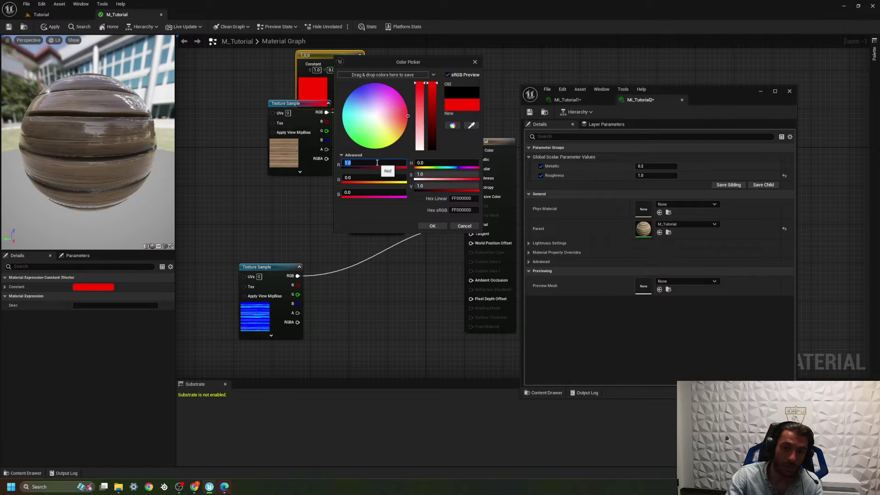
{"action": "left_click", "coordinate": [432, 226]}
{"action": "left_click_drag", "start_coordinate": [360, 71], "coordinate": [417, 97]}
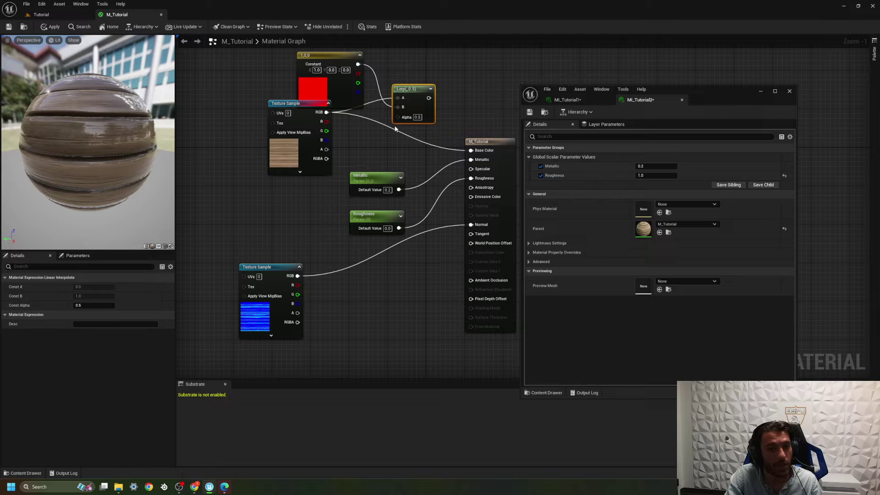
{"action": "left_click_drag", "start_coordinate": [291, 104], "coordinate": [229, 145]}
{"action": "left_click_drag", "start_coordinate": [339, 54], "coordinate": [262, 58]}
{"action": "left_click_drag", "start_coordinate": [404, 89], "coordinate": [470, 150]}
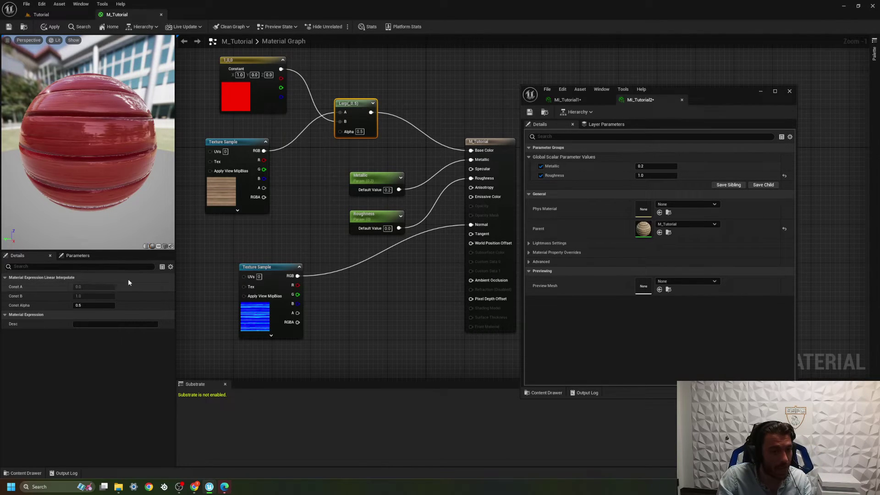
Convert the red constant into a vector parameter named Tint
{"action": "right_click", "coordinate": [259, 63]}
{"action": "left_click", "coordinate": [272, 74]}
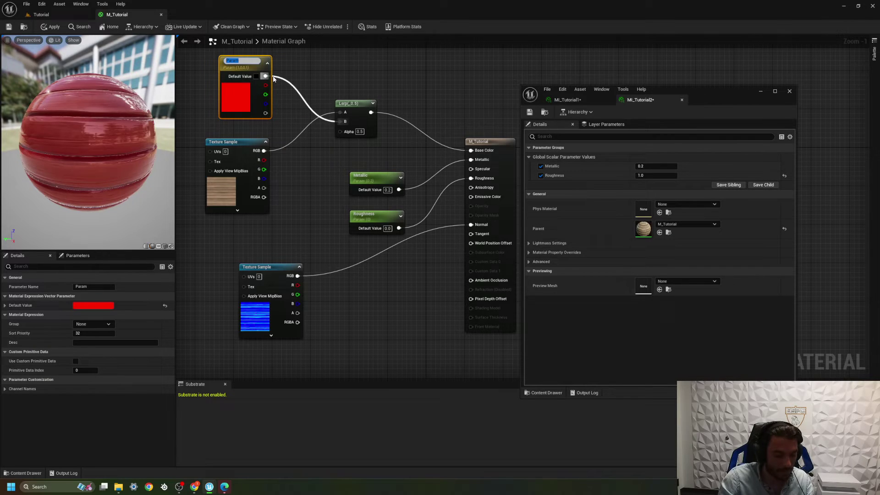
{"action": "key", "text": "Return"}
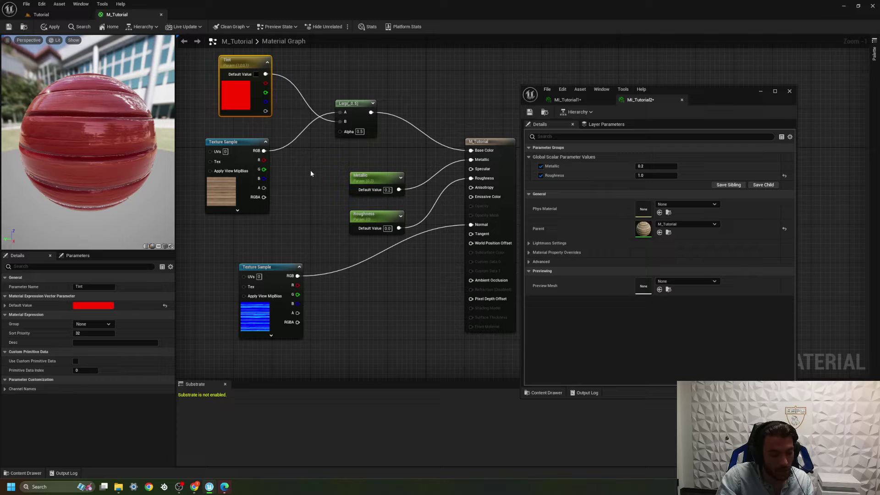
Add a constant below Tint and convert it to a scalar parameter named TintAmount
{"action": "left_click", "coordinate": [241, 125]}
{"action": "left_click_drag", "start_coordinate": [260, 132], "coordinate": [240, 127]}
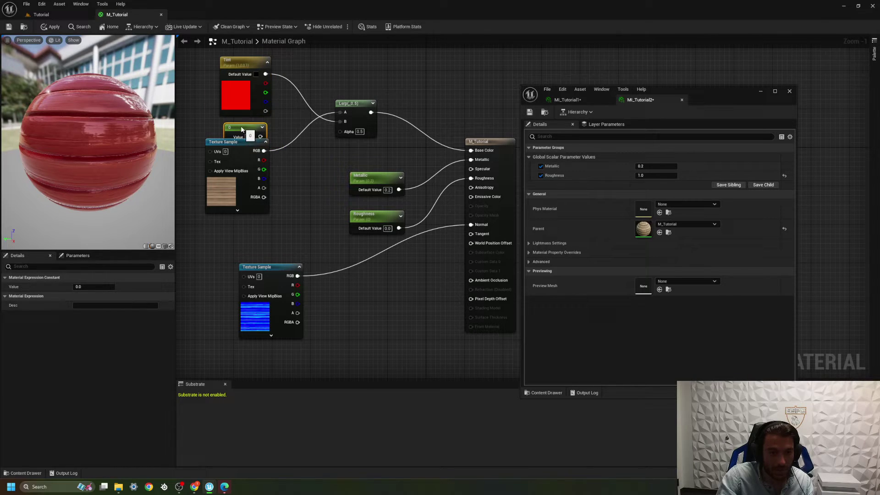
{"action": "right_click", "coordinate": [240, 126]}
{"action": "left_click", "coordinate": [261, 138]}
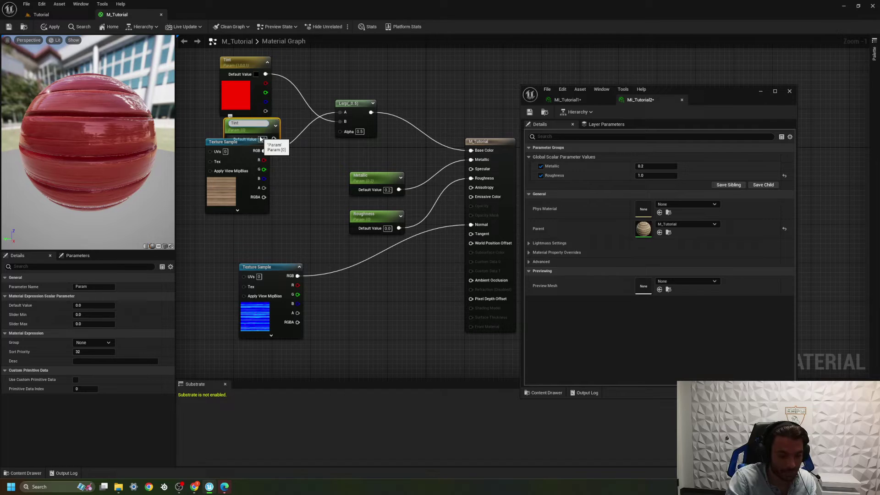
{"action": "type", "text": "TintAmount"}
{"action": "key", "text": "Return"}
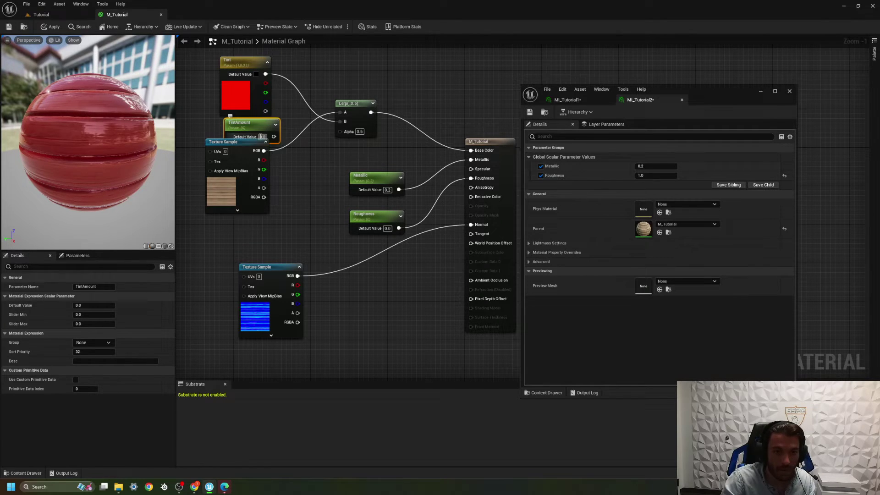
Connect TintAmount to the Lerp's Alpha and set its default value to 0.5
{"action": "left_click_drag", "start_coordinate": [251, 142], "coordinate": [260, 171]}
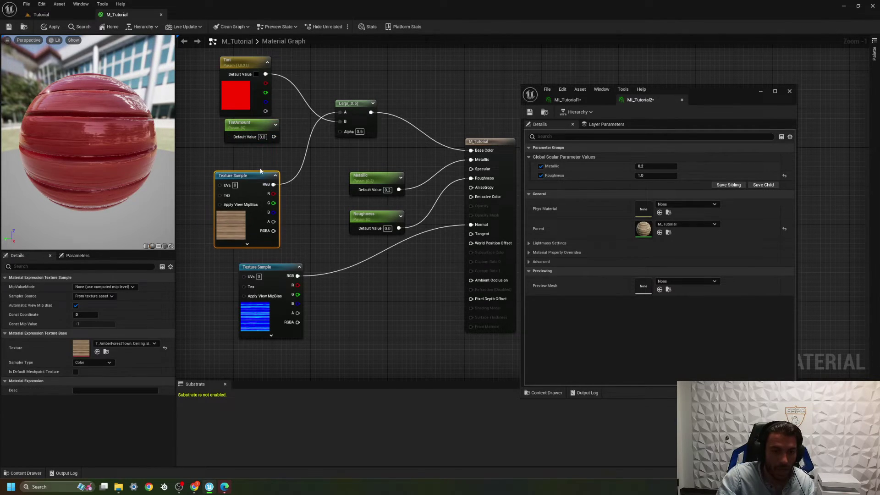
{"action": "left_click_drag", "start_coordinate": [273, 137], "coordinate": [351, 133]}
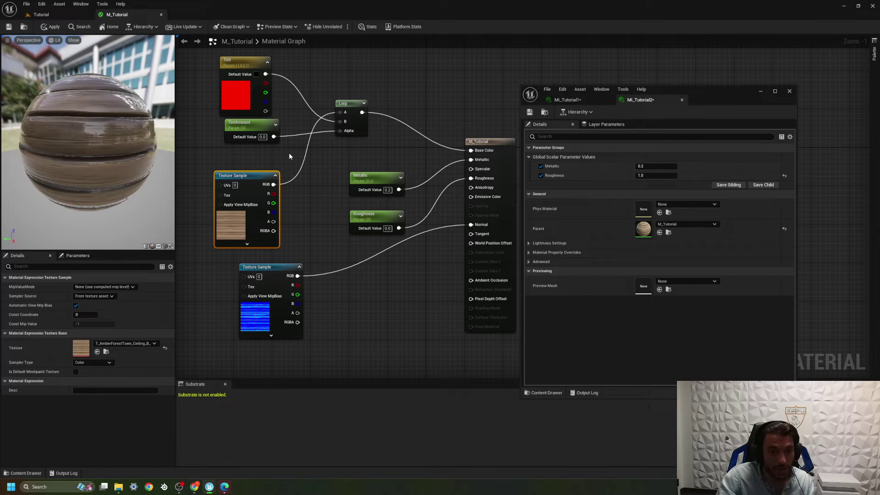
{"action": "left_click", "coordinate": [263, 137]}
{"action": "type", "text": "1"}
{"action": "key", "text": "Return"}
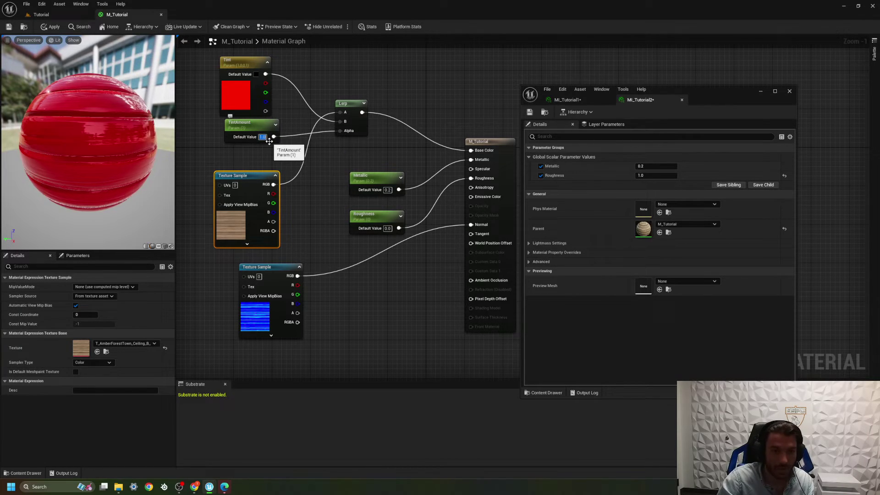
{"action": "type", "text": "0"}
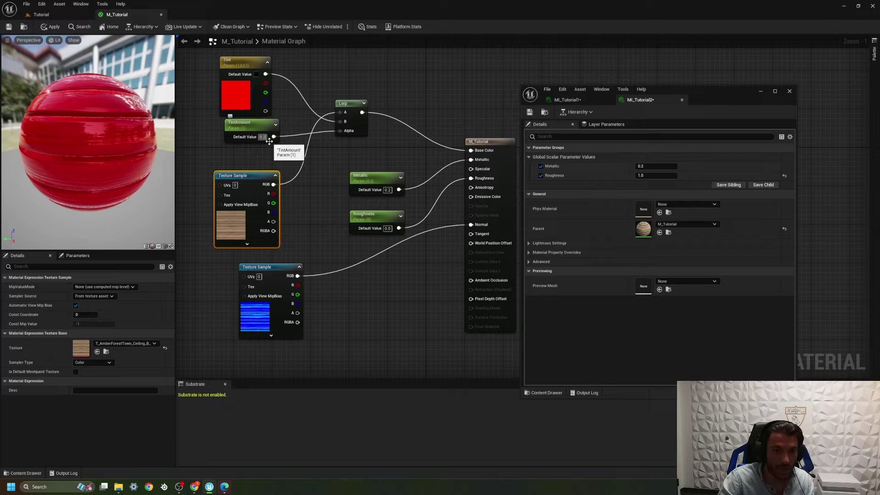
{"action": "type", "text": ".2"}
{"action": "key", "text": "Return"}
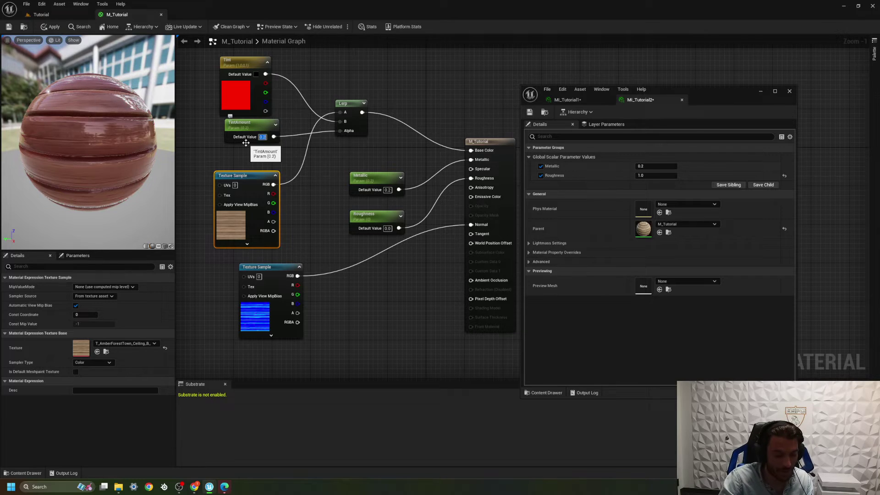
{"action": "type", "text": "0.5"}
{"action": "key", "text": "Return"}
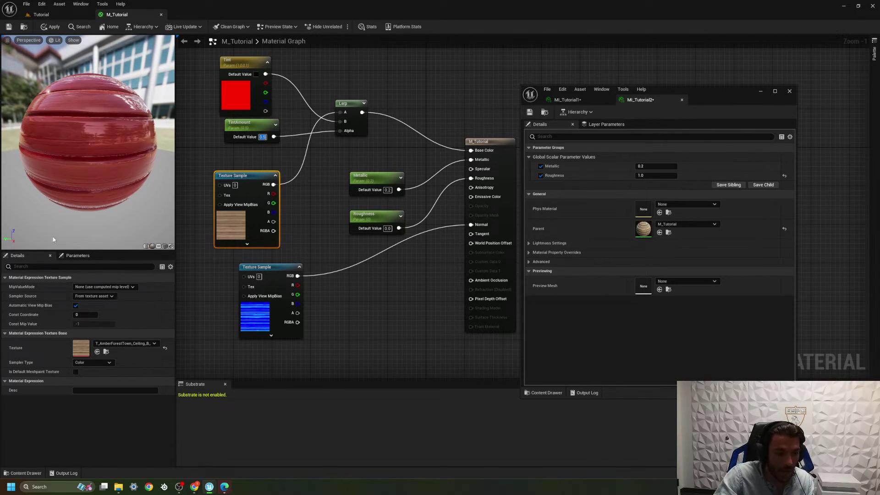
Inspect the TintAmount node and keep its parameter group as None
{"action": "left_click", "coordinate": [115, 390]}
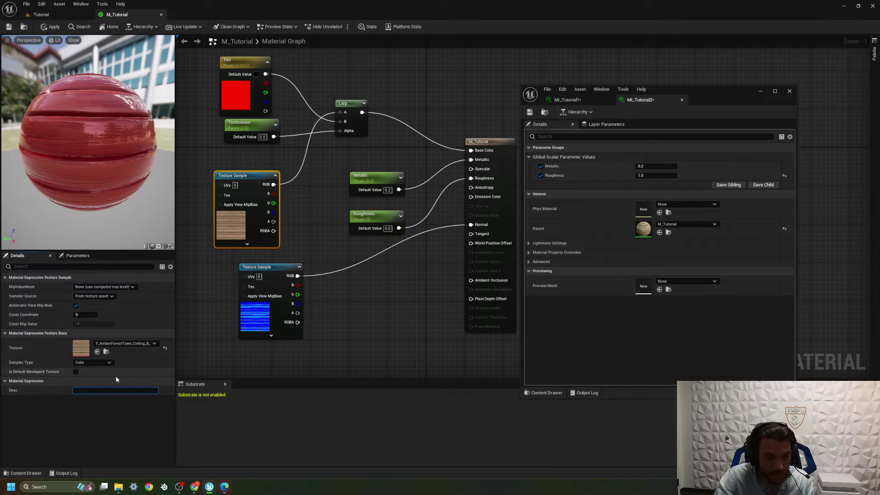
{"action": "left_click", "coordinate": [235, 168]}
{"action": "left_click", "coordinate": [249, 125]}
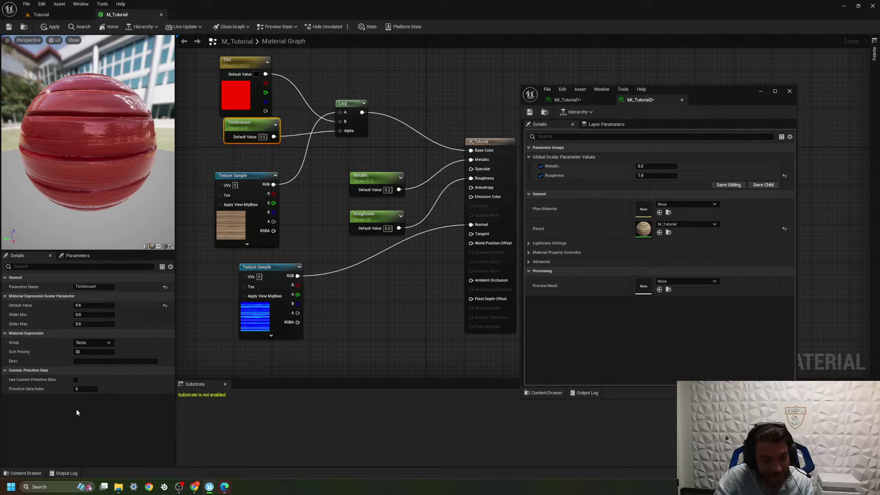
{"action": "left_click", "coordinate": [106, 343]}
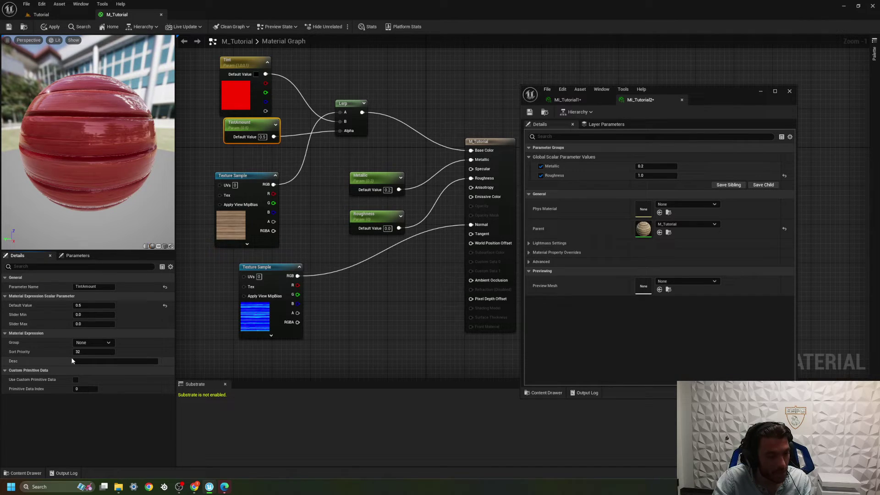
Move the Metallic and Roughness nodes up side by side and save M_Tutorial
{"action": "left_click", "coordinate": [191, 298]}
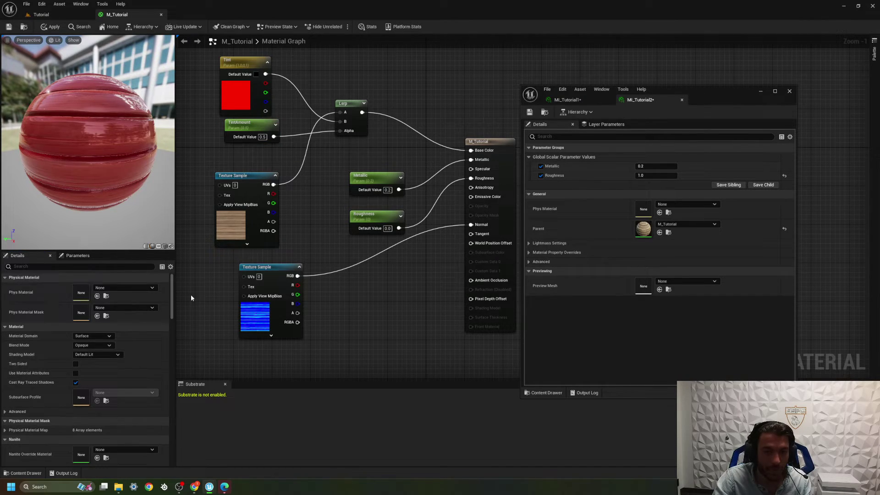
{"action": "left_click_drag", "start_coordinate": [369, 177], "coordinate": [349, 153]}
{"action": "left_click_drag", "start_coordinate": [384, 215], "coordinate": [359, 181]}
{"action": "left_click", "coordinate": [382, 124]}
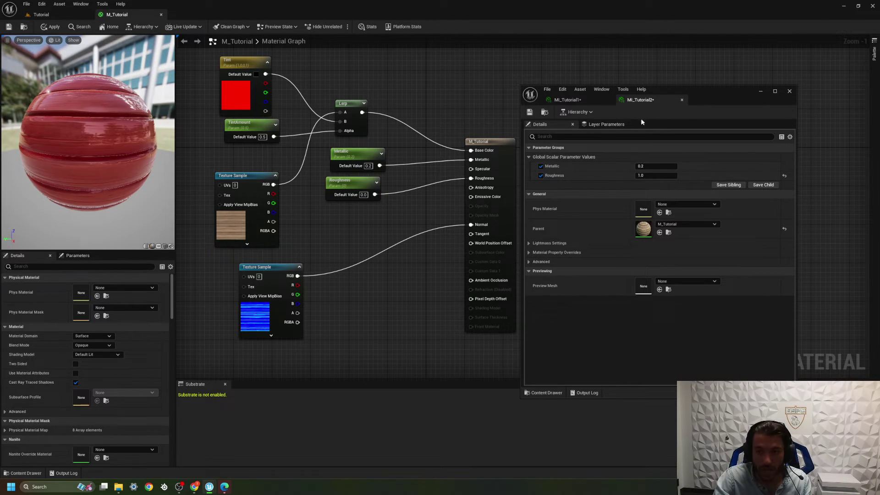
{"action": "left_click", "coordinate": [10, 28]}
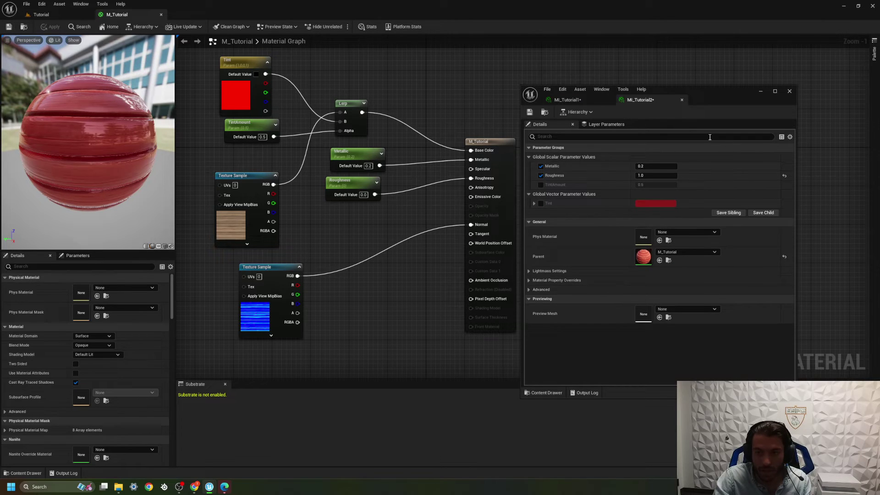
In the Tutorial level, enable MI_Tutorial2's TintAmount and Tint overrides with Tint set to blue
{"action": "left_click", "coordinate": [38, 14]}
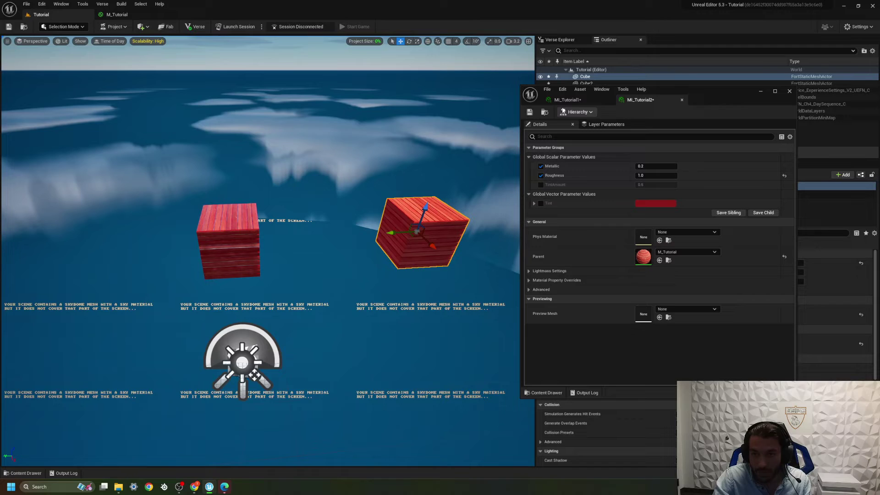
{"action": "left_click", "coordinate": [541, 184]}
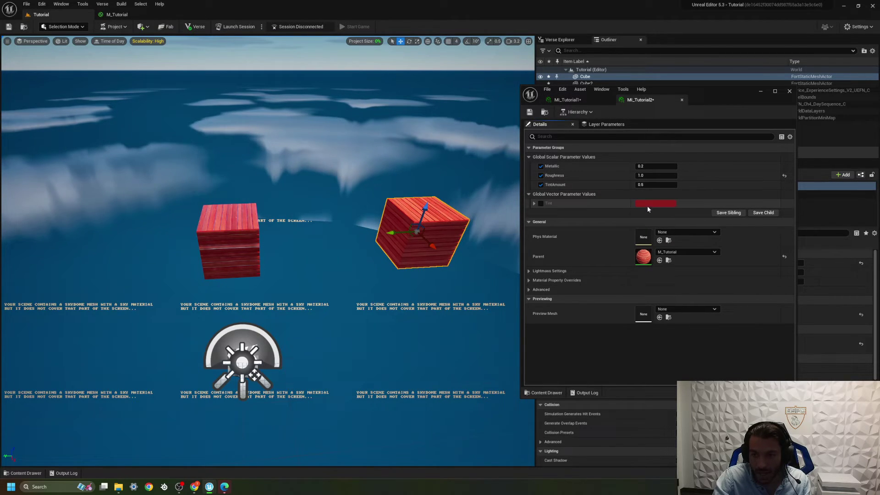
{"action": "left_click", "coordinate": [540, 203]}
{"action": "left_click", "coordinate": [650, 205]}
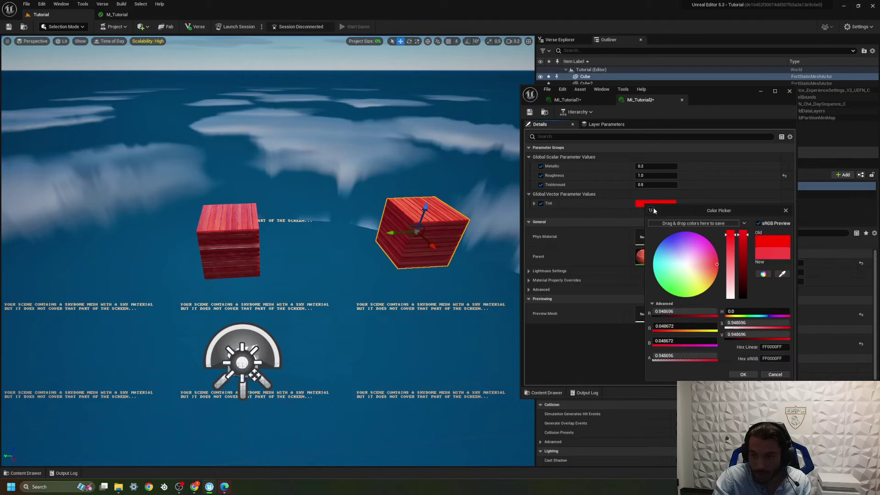
{"action": "left_click", "coordinate": [666, 239]}
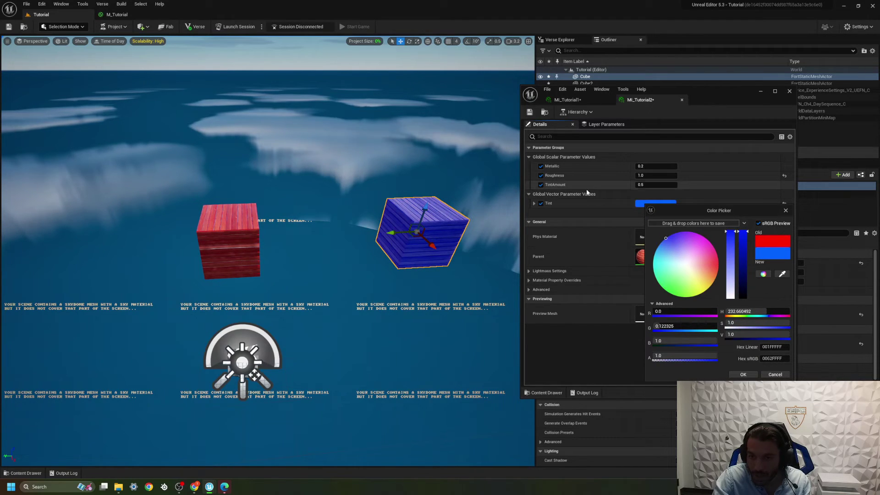
Set MI_Tutorial2's TintAmount to 0.2, Metallic to 1 and Roughness to 0.5
{"action": "left_click", "coordinate": [641, 185]}
{"action": "type", "text": "0.2"}
{"action": "key", "text": "Return"}
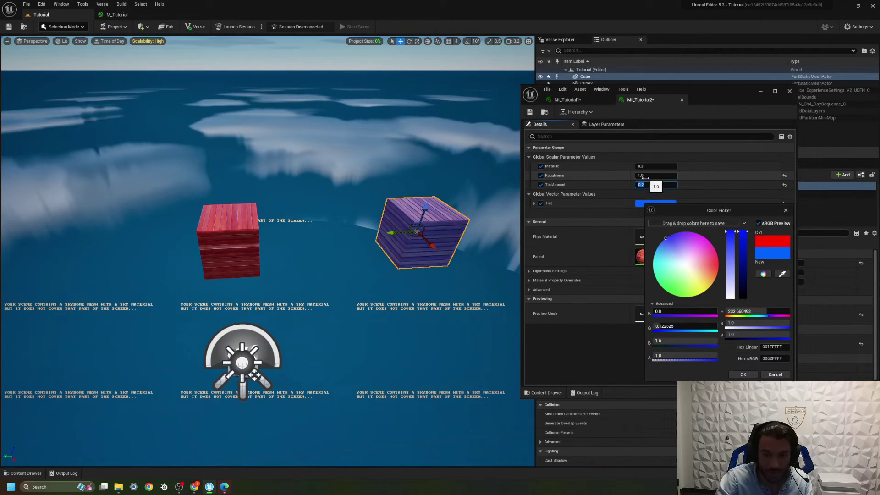
{"action": "left_click", "coordinate": [645, 166]}
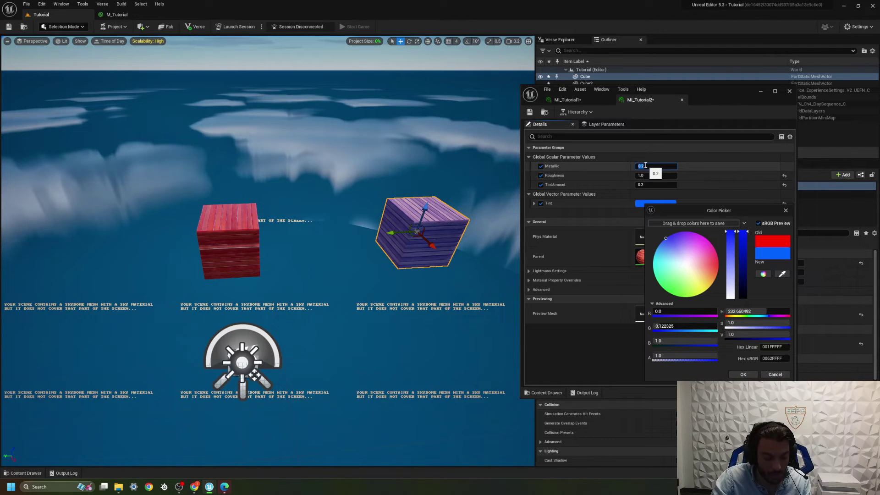
{"action": "type", "text": "1"}
{"action": "key", "text": "Return"}
{"action": "left_click", "coordinate": [647, 174]}
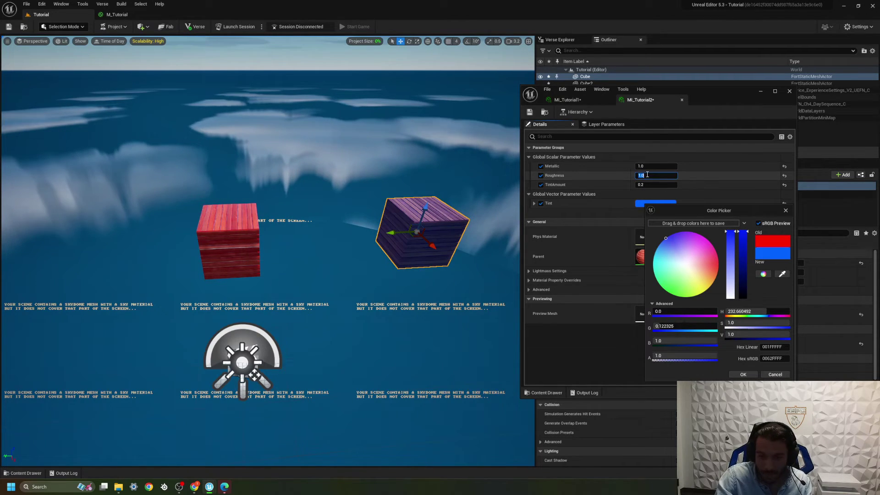
{"action": "type", "text": "0.5"}
{"action": "key", "text": "Return"}
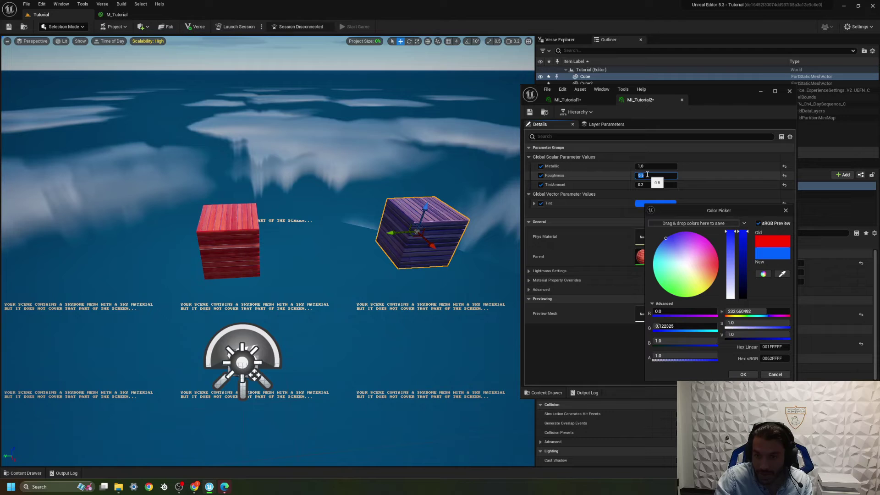
{"action": "left_click", "coordinate": [588, 103]}
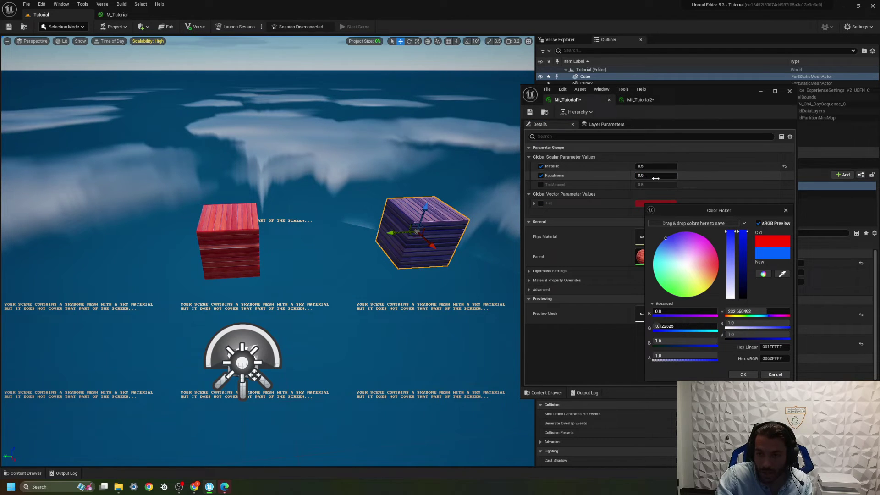
{"action": "left_click", "coordinate": [786, 211]}
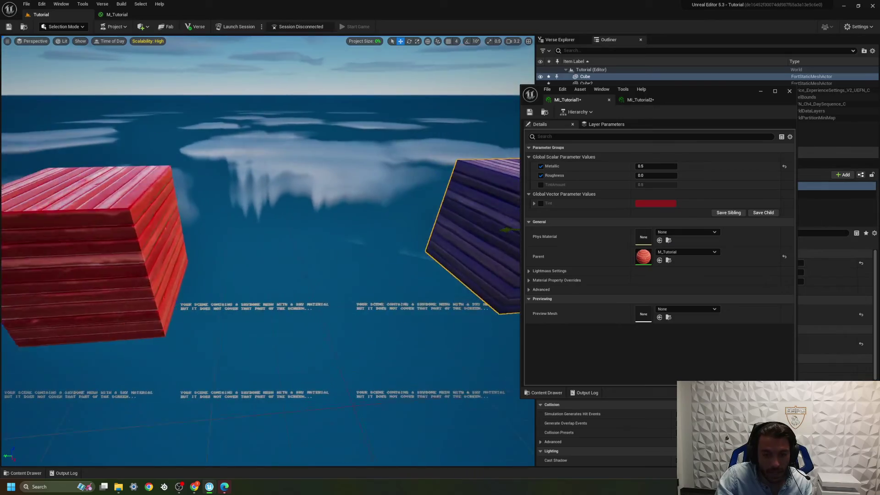
{"action": "key", "text": "f"}
{"action": "right_click_drag", "start_coordinate": [291, 242], "coordinate": [227, 186]}
{"action": "right_click_drag", "start_coordinate": [429, 209], "coordinate": [428, 209]}
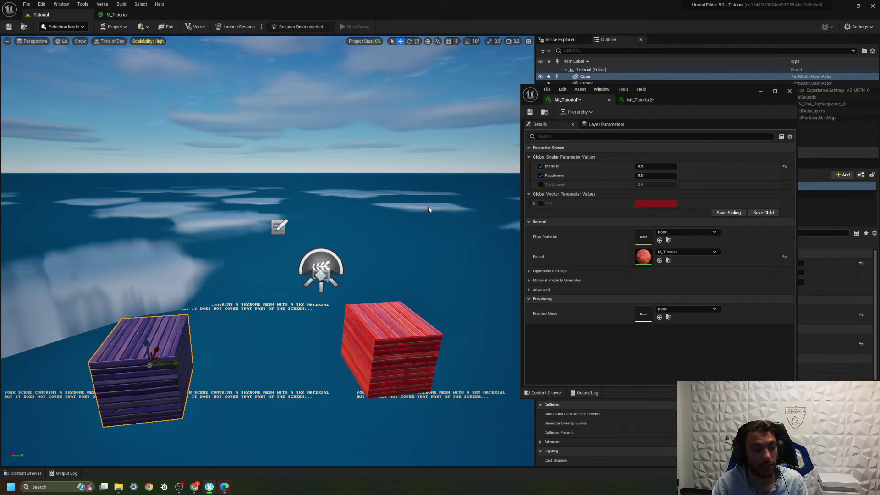